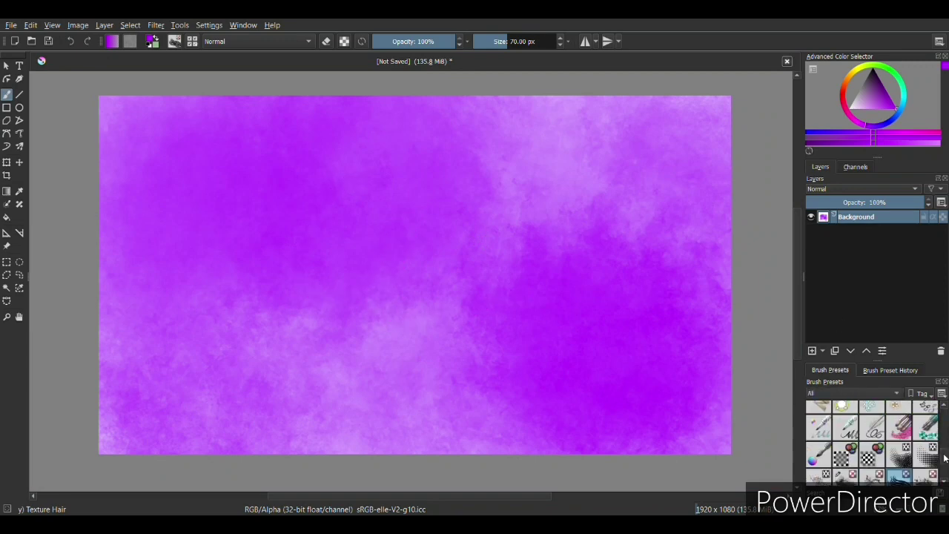
pyautogui.click(902, 111)
pyautogui.moveTo(568, 230); pyautogui.dragTo(445, 341)
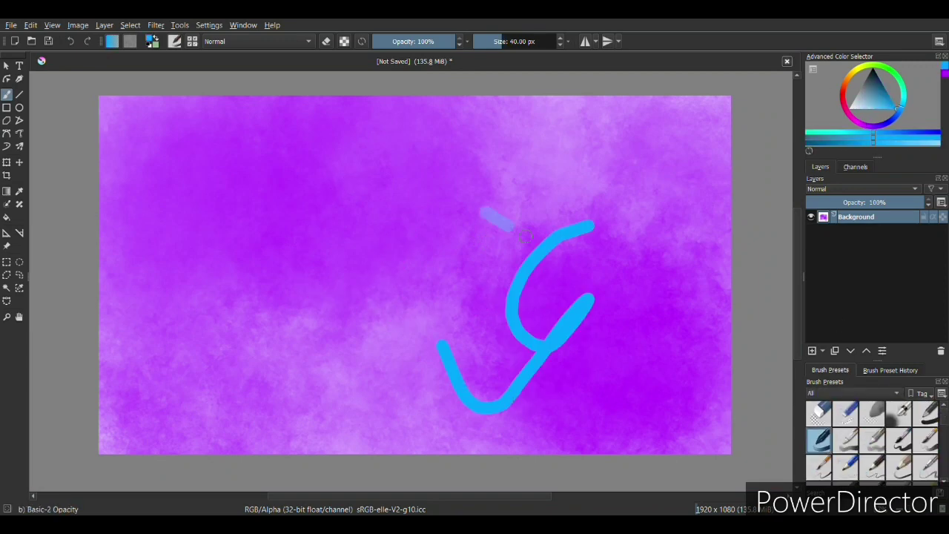
pyautogui.hotkey('ctrl', 'z')
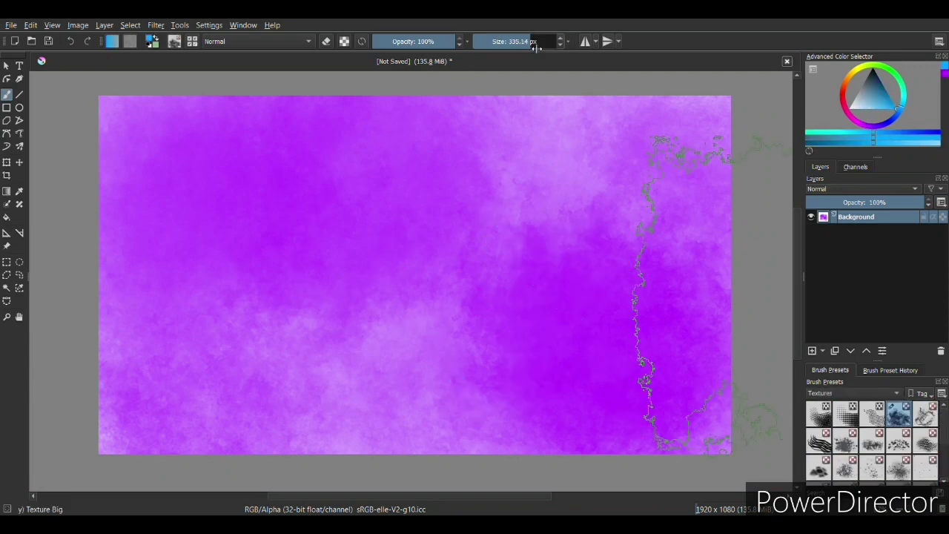
pyautogui.moveTo(126, 437); pyautogui.dragTo(653, 141)
pyautogui.hotkey('ctrl', 'z')
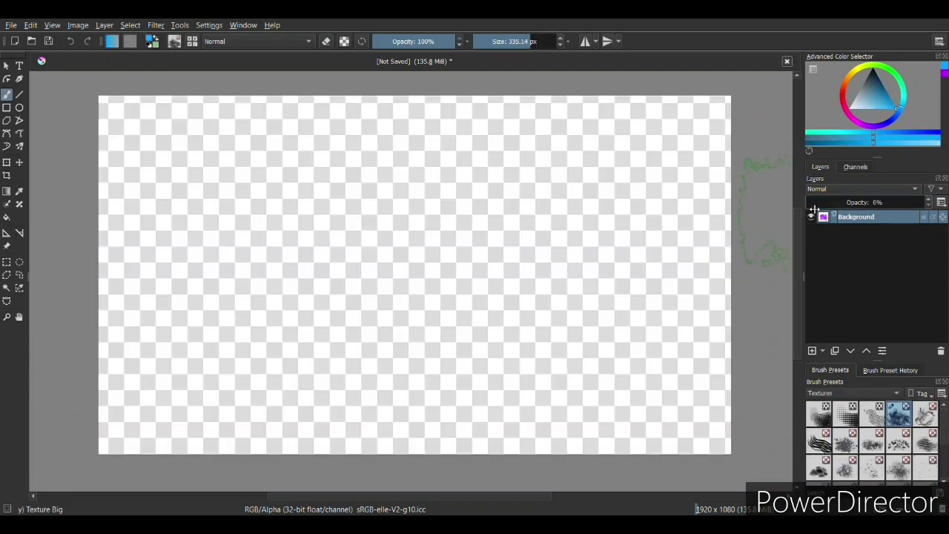
pyautogui.press('o')
pyautogui.press('o')
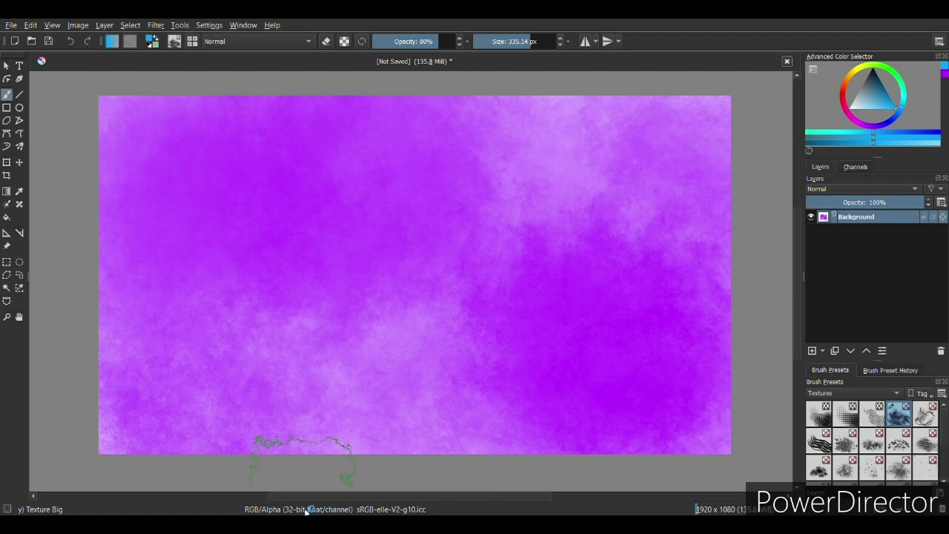
pyautogui.click(514, 40)
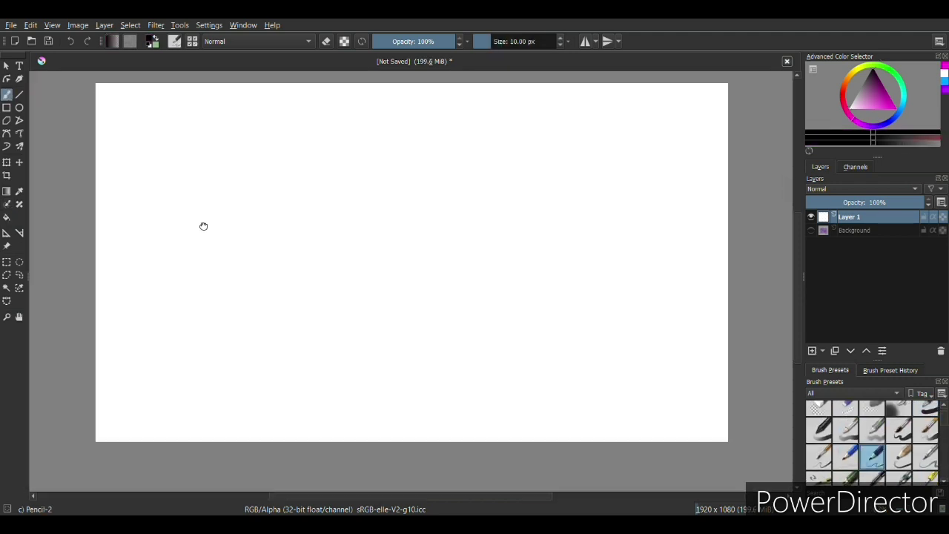
# Sketch an outlined bubble letter A with a round hole on Layer 1, using the Pencil-2 brush at 10 px.
pyautogui.moveTo(227, 254); pyautogui.dragTo(180, 213)
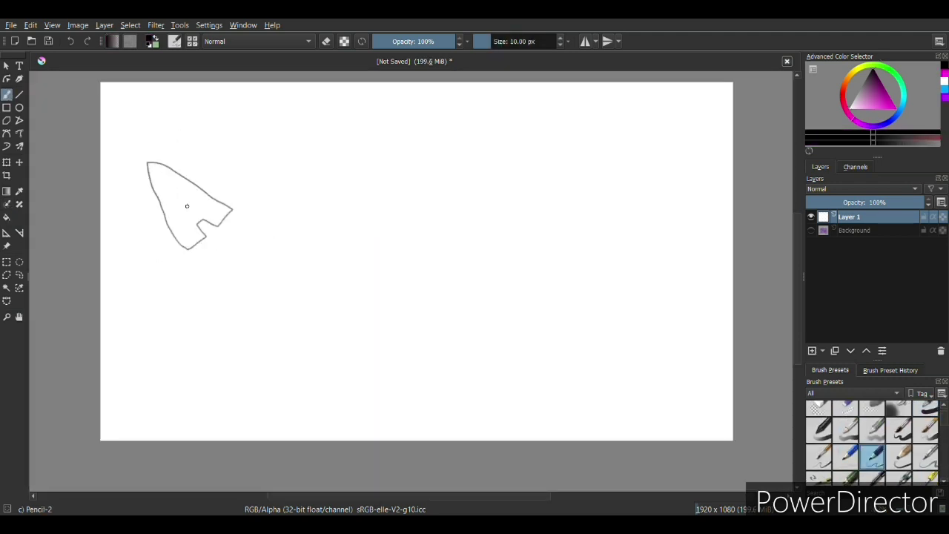
pyautogui.moveTo(192, 200); pyautogui.dragTo(229, 140)
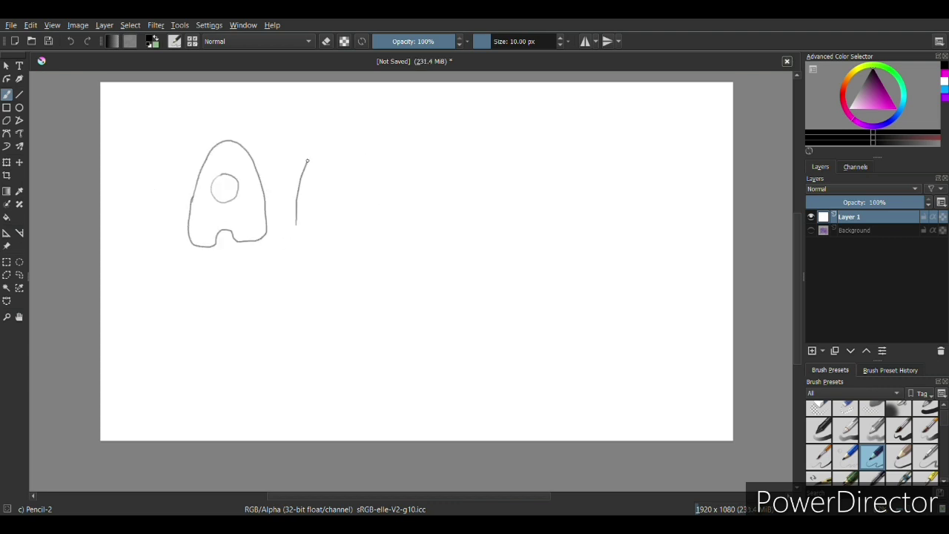
pyautogui.hotkey('ctrl', 'z')
# Copy the letter A with a rectangular selection, paste it as a new layer and place the copy to its right.
pyautogui.hotkey('ctrl', 'r')
pyautogui.moveTo(148, 112); pyautogui.dragTo(304, 276)
pyautogui.hotkey('ctrl', 'c')
pyautogui.hotkey('ctrl', 'v')
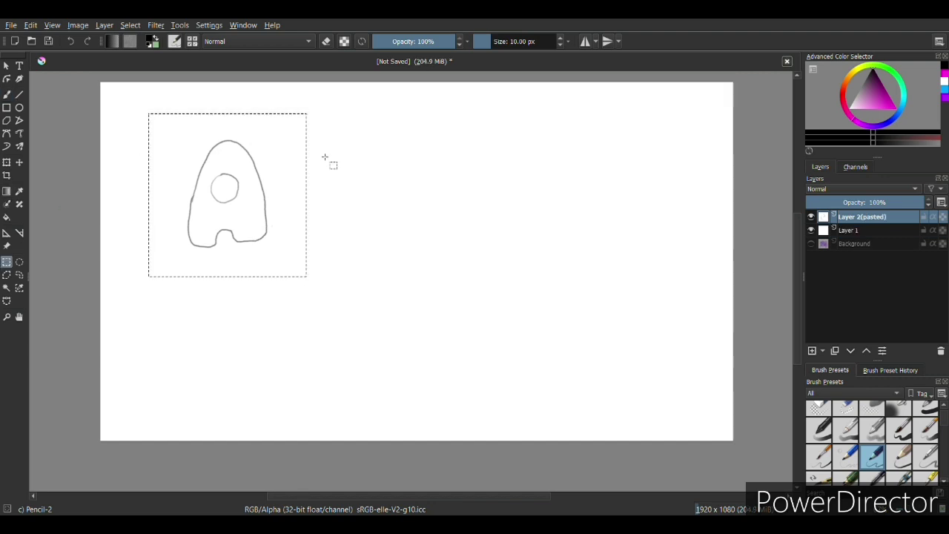
pyautogui.click(810, 230)
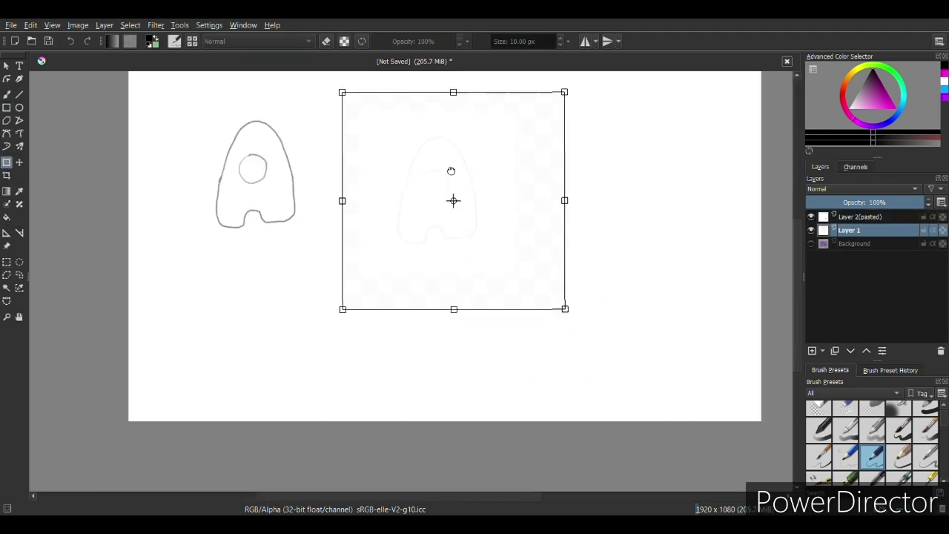
pyautogui.click(841, 245)
pyautogui.click(850, 230)
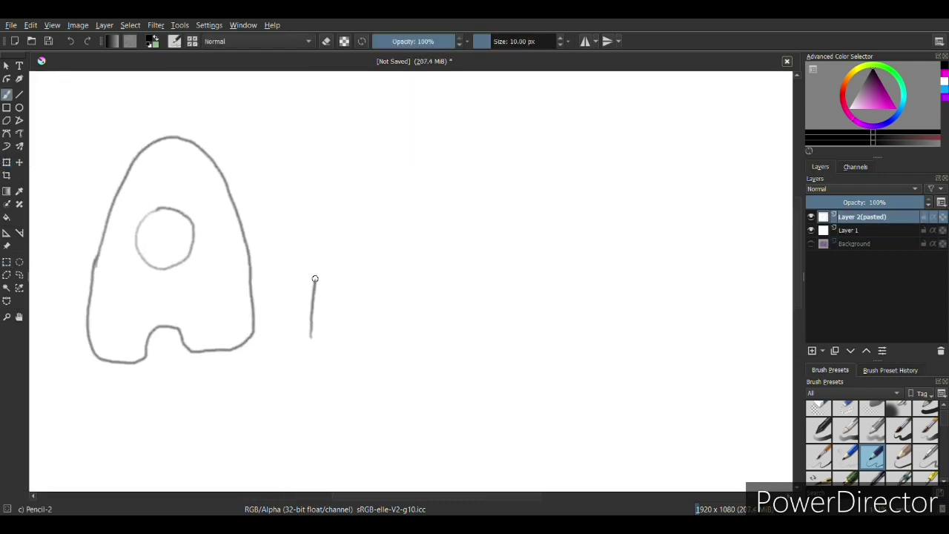
# Sketch the outlined bubble letters P and I after the copied A on the pasted layer.
pyautogui.moveTo(297, 326); pyautogui.dragTo(326, 261)
pyautogui.moveTo(392, 133); pyautogui.dragTo(383, 319)
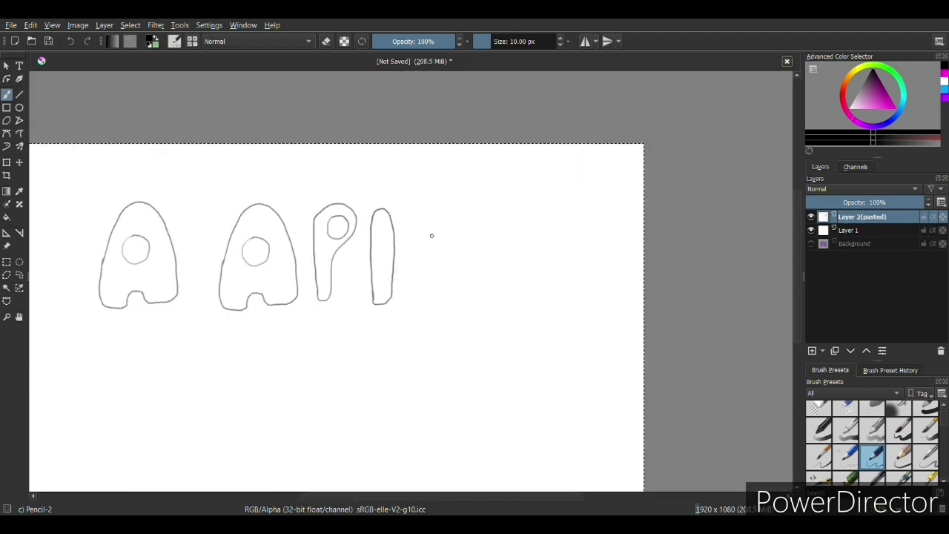
pyautogui.click(812, 230)
pyautogui.click(811, 230)
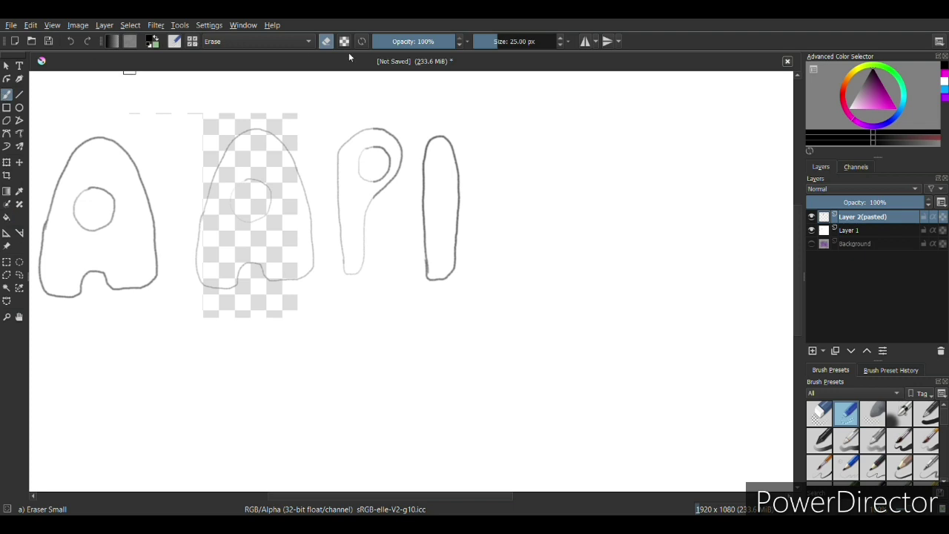
# Sketch the outlined bubble letters A, R, T and S after the I with the Pencil-2 brush.
pyautogui.press('/')
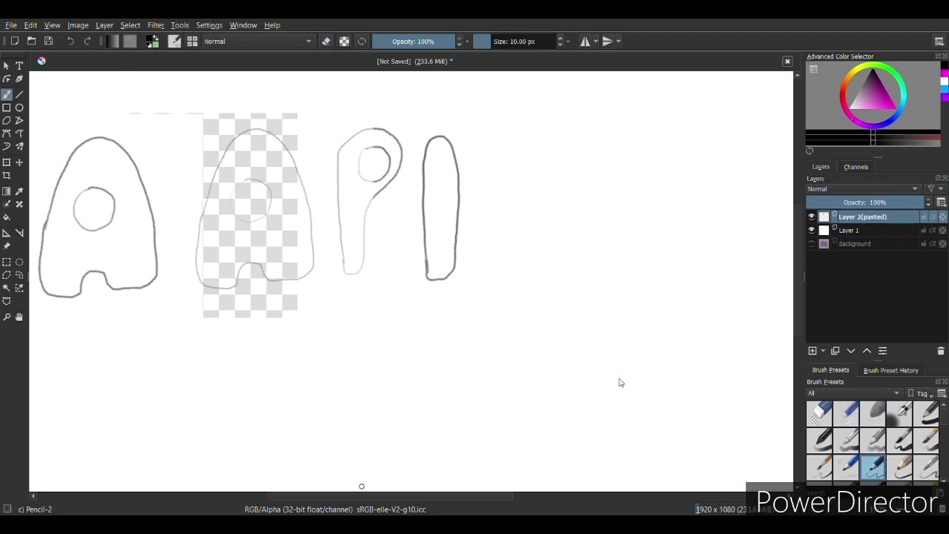
pyautogui.moveTo(486, 214)
pyautogui.mouseDown()
pyautogui.moveTo(402, 247)
pyautogui.moveTo(433, 174)
pyautogui.moveTo(488, 295)
pyautogui.moveTo(394, 258)
pyautogui.moveTo(499, 290)
pyautogui.mouseUp()
pyautogui.hotkey('ctrl', 'z')
pyautogui.moveTo(407, 276)
pyautogui.mouseDown()
pyautogui.moveTo(466, 158)
pyautogui.moveTo(411, 297)
pyautogui.mouseUp()
pyautogui.moveTo(470, 295)
pyautogui.mouseDown()
pyautogui.moveTo(475, 212)
pyautogui.moveTo(464, 297)
pyautogui.mouseUp()
pyautogui.moveTo(583, 165); pyautogui.dragTo(508, 288)
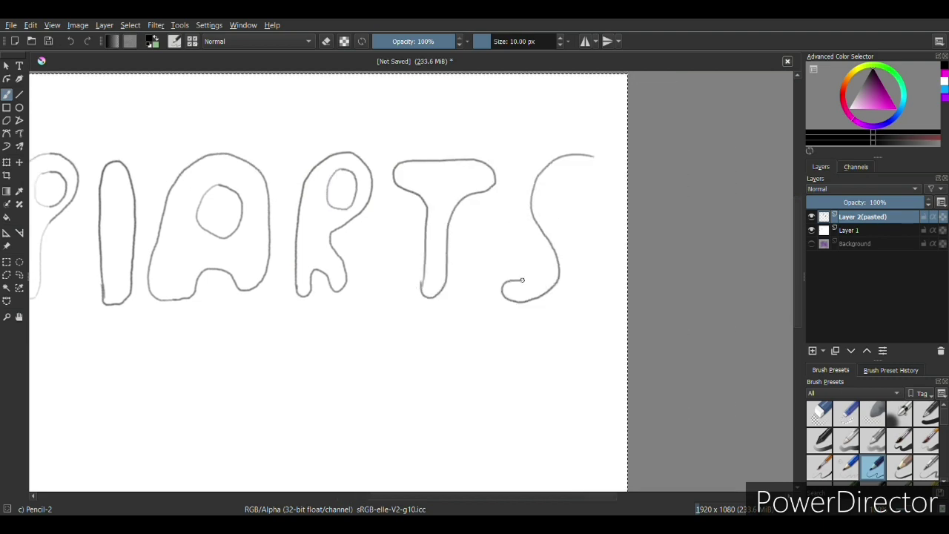
# Hide Layer 1 and sketch an outlined letter A with a round hole in front of the other letters.
pyautogui.click(811, 230)
pyautogui.moveTo(215, 285)
pyautogui.mouseDown()
pyautogui.moveTo(295, 144)
pyautogui.moveTo(216, 284)
pyautogui.mouseUp()
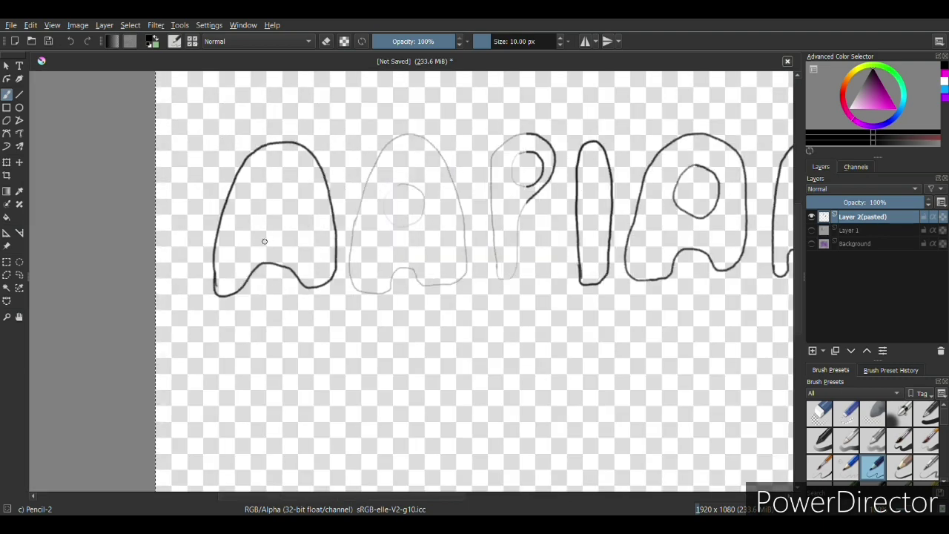
pyautogui.moveTo(285, 168); pyautogui.dragTo(284, 169)
pyautogui.scroll(-3, 474, 282)
# Delete Layer 1 and add a new paint layer above the lettering sketch.
pyautogui.click(812, 229)
pyautogui.click(853, 230)
pyautogui.click(941, 351)
pyautogui.click(813, 351)
# Choose the Basic-1 brush and set its size to 1.99 px.
pyautogui.scroll(5, 408, 296)
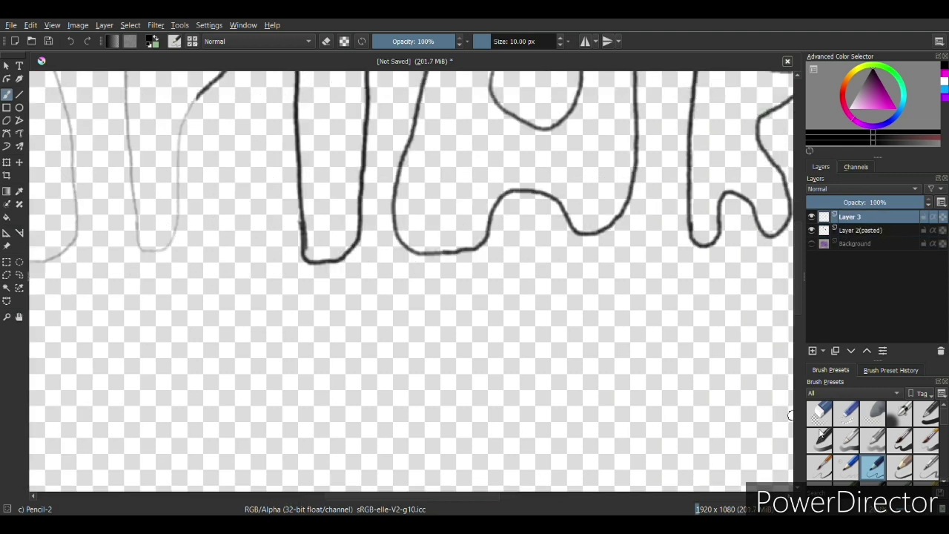
pyautogui.click(928, 413)
pyautogui.click(490, 41)
pyautogui.moveTo(267, 125); pyautogui.dragTo(229, 205)
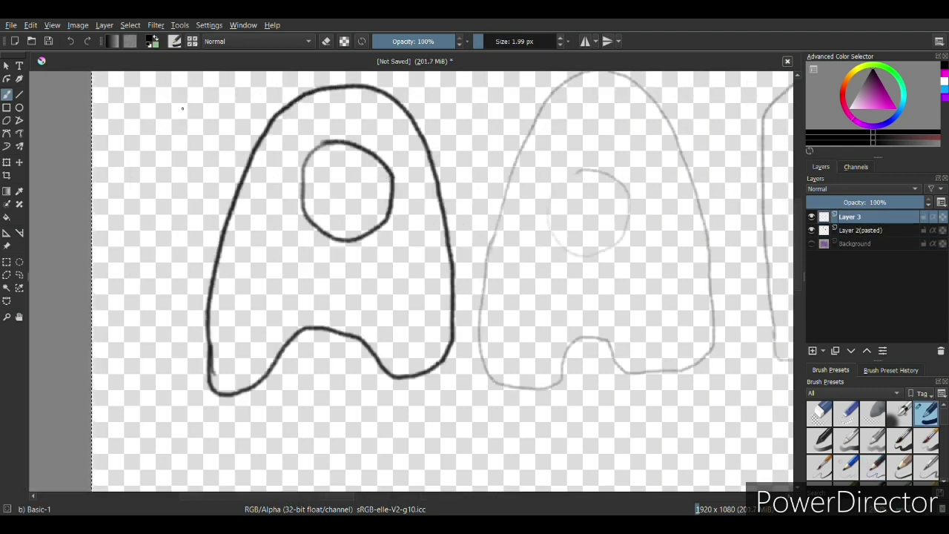
pyautogui.moveTo(303, 106)
pyautogui.mouseDown()
pyautogui.moveTo(215, 254)
pyautogui.moveTo(244, 173)
pyautogui.moveTo(259, 290)
pyautogui.moveTo(399, 254)
pyautogui.moveTo(501, 188)
pyautogui.moveTo(476, 283)
pyautogui.mouseUp()
pyautogui.moveTo(311, 104)
pyautogui.mouseDown()
pyautogui.moveTo(413, 127)
pyautogui.moveTo(475, 289)
pyautogui.mouseUp()
pyautogui.moveTo(327, 152)
pyautogui.mouseDown()
pyautogui.moveTo(312, 201)
pyautogui.moveTo(371, 248)
pyautogui.mouseUp()
pyautogui.hotkey('ctrl', 'z')
pyautogui.hotkey('ctrl', 'z')
pyautogui.hotkey('ctrl', 'z')
pyautogui.hotkey('ctrl', 'z')
# Trace the left side and the lower edge of the first A in black on Layer 3.
pyautogui.moveTo(248, 180); pyautogui.dragTo(294, 158)
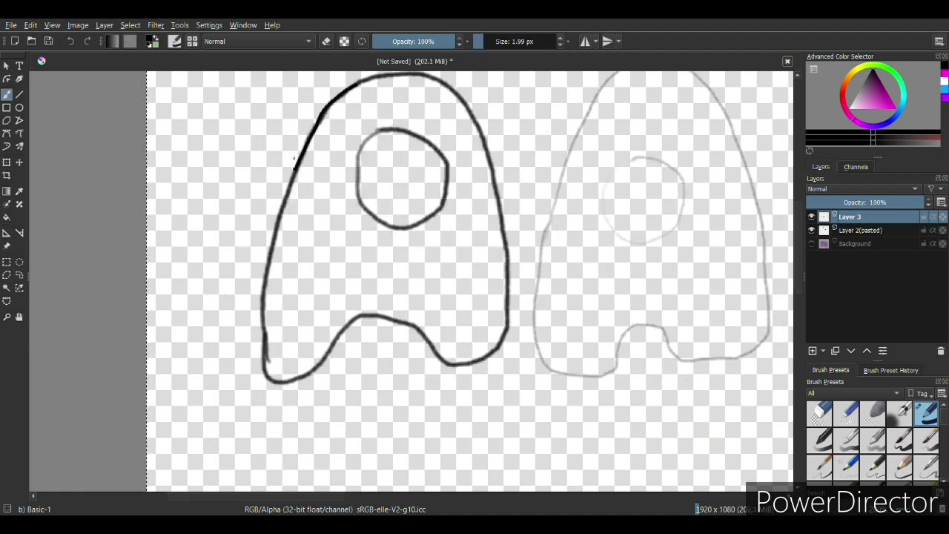
pyautogui.moveTo(284, 201); pyautogui.dragTo(263, 292)
pyautogui.scroll(3, 329, 399)
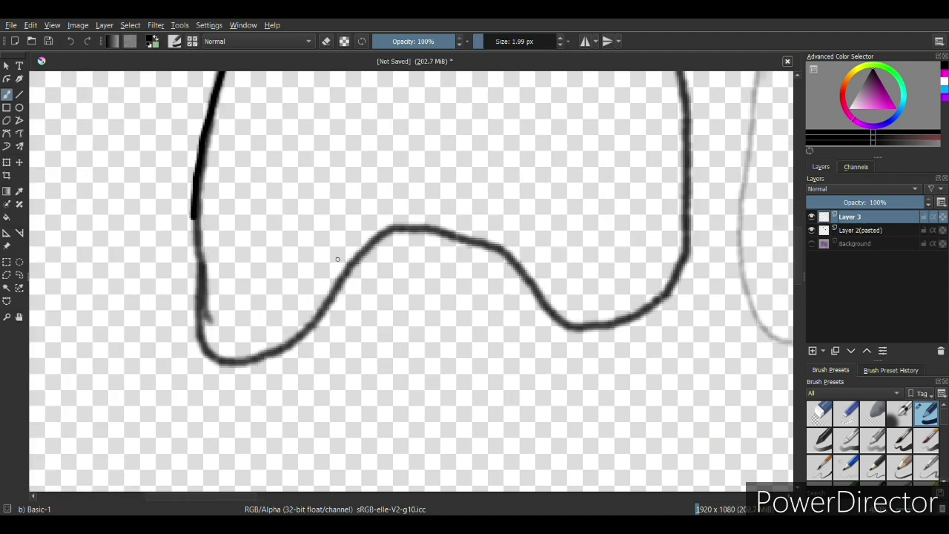
pyautogui.moveTo(187, 303)
pyautogui.mouseDown()
pyautogui.moveTo(371, 248)
pyautogui.moveTo(197, 230)
pyautogui.mouseUp()
pyautogui.moveTo(311, 215)
pyautogui.mouseDown()
pyautogui.moveTo(382, 316)
pyautogui.moveTo(519, 245)
pyautogui.mouseUp()
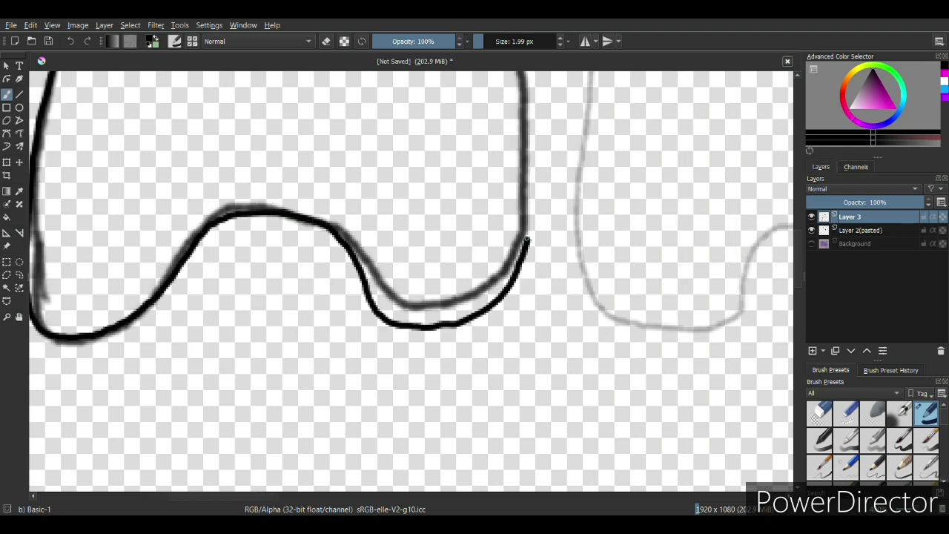
# Trace the top and the right side of the first A down to its right foot.
pyautogui.scroll(-2, 427, 367)
pyautogui.moveTo(431, 236); pyautogui.dragTo(408, 322)
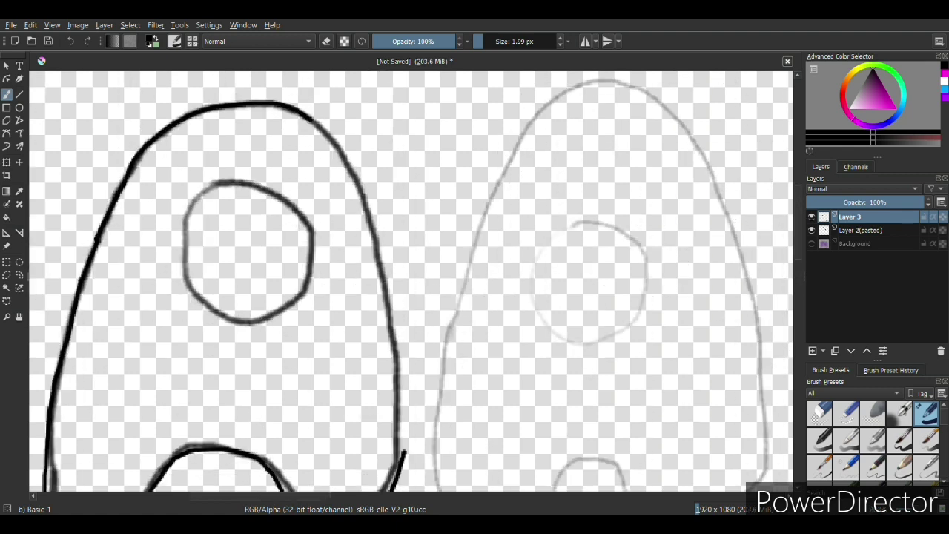
pyautogui.moveTo(332, 168); pyautogui.dragTo(300, 168)
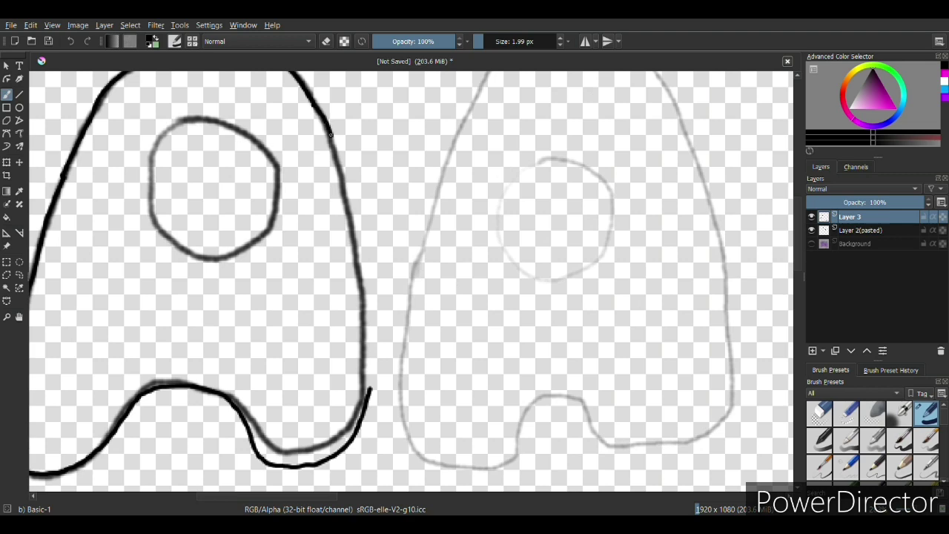
pyautogui.scroll(2, 331, 134)
pyautogui.scroll(-1, 333, 148)
pyautogui.moveTo(319, 74); pyautogui.dragTo(345, 235)
pyautogui.moveTo(366, 410); pyautogui.dragTo(376, 262)
pyautogui.moveTo(391, 303); pyautogui.dragTo(212, 345)
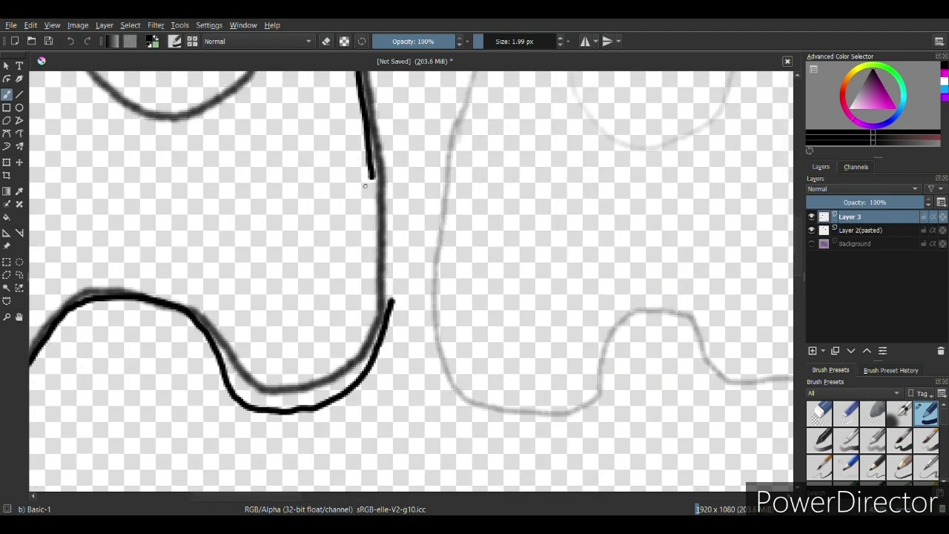
# Erase the overshooting line end at the first A's right foot with the Eraser Small brush.
pyautogui.click(849, 415)
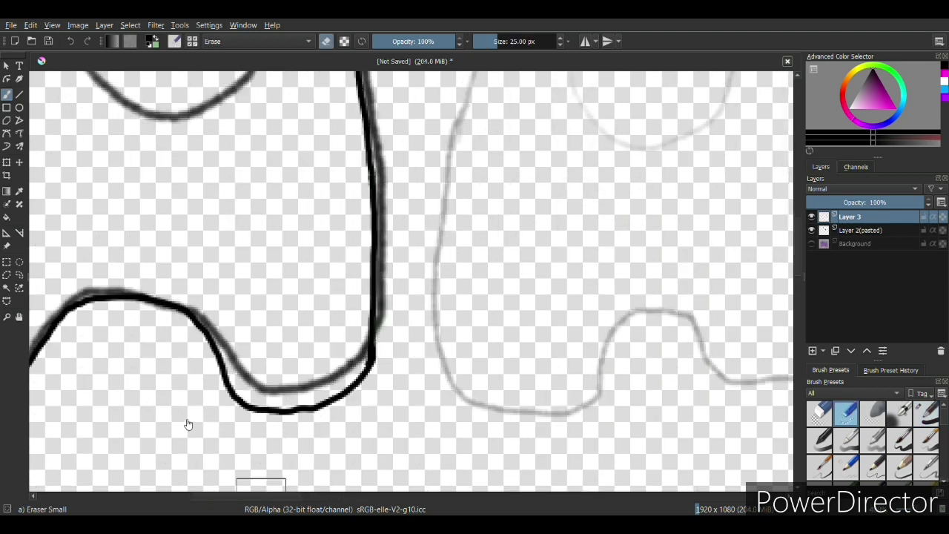
pyautogui.scroll(2, 188, 424)
pyautogui.moveTo(223, 326); pyautogui.dragTo(290, 330)
pyautogui.press('/')
# Trace the round hole of the first A in black with the Basic-1 brush.
pyautogui.scroll(-2, 292, 225)
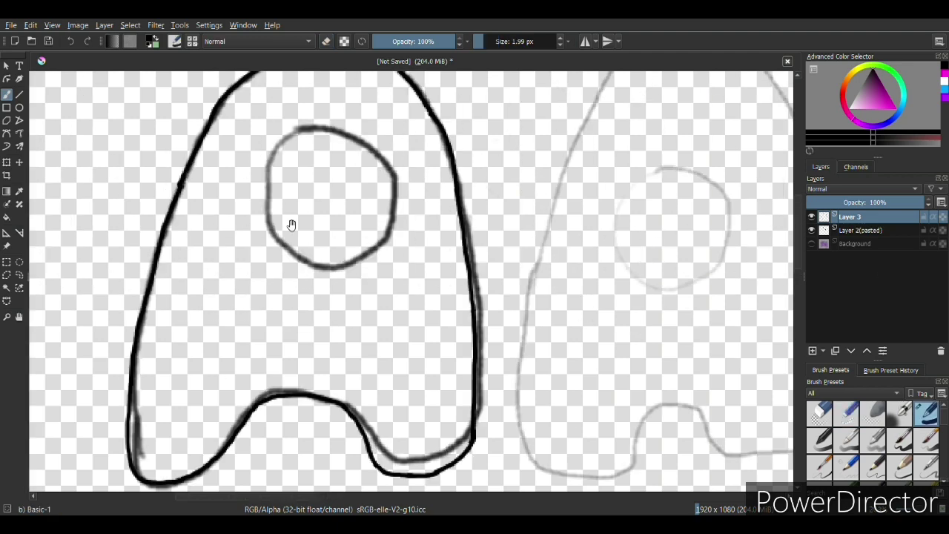
pyautogui.moveTo(292, 225); pyautogui.dragTo(312, 193)
pyautogui.hotkey('ctrl', 'z')
pyautogui.moveTo(297, 130); pyautogui.dragTo(408, 223)
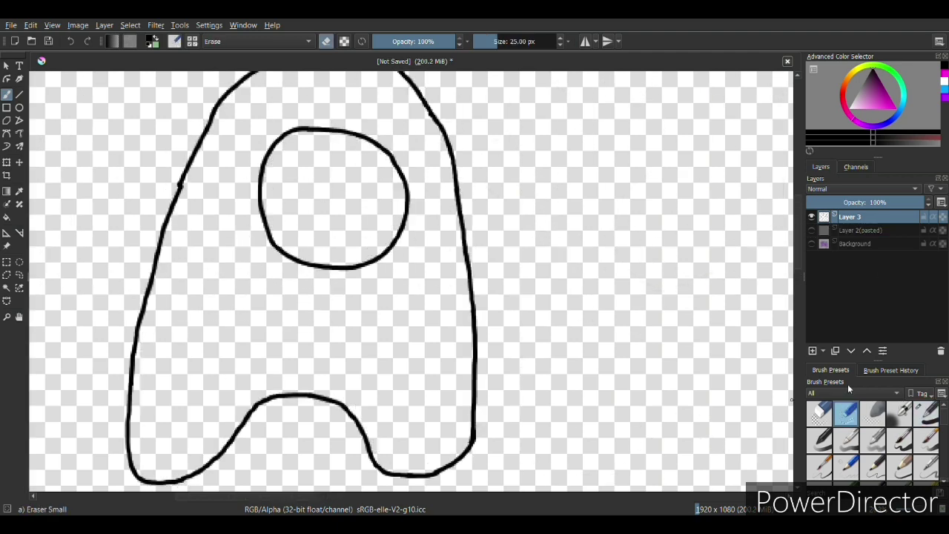
pyautogui.scroll(2, 195, 268)
pyautogui.press('/')
# Trace the whole outer outline of the second A in black on Layer 3.
pyautogui.scroll(-5, 312, 215)
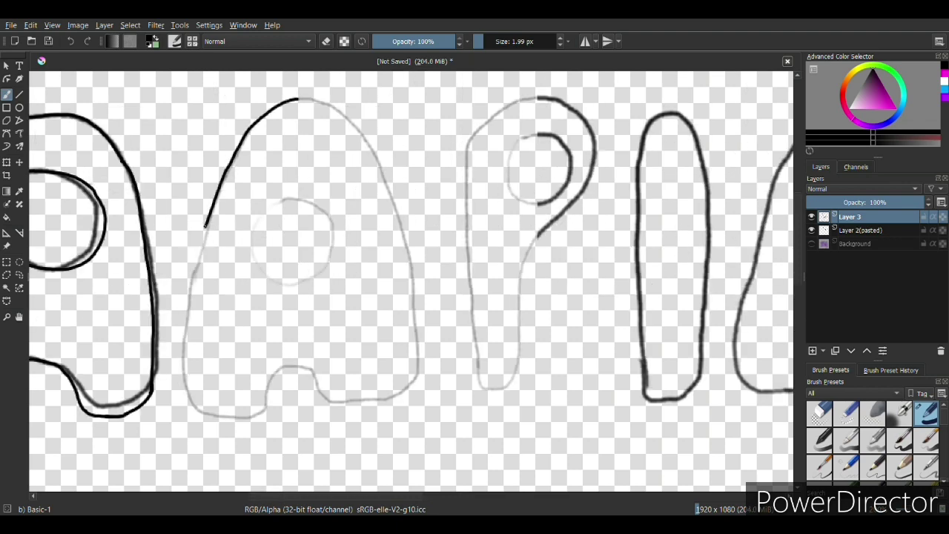
pyautogui.moveTo(205, 226); pyautogui.dragTo(191, 278)
pyautogui.moveTo(319, 295)
pyautogui.mouseDown()
pyautogui.moveTo(334, 282)
pyautogui.moveTo(488, 328)
pyautogui.mouseUp()
pyautogui.moveTo(348, 202); pyautogui.dragTo(342, 289)
pyautogui.moveTo(237, 304)
pyautogui.mouseDown()
pyautogui.moveTo(299, 359)
pyautogui.moveTo(435, 314)
pyautogui.mouseUp()
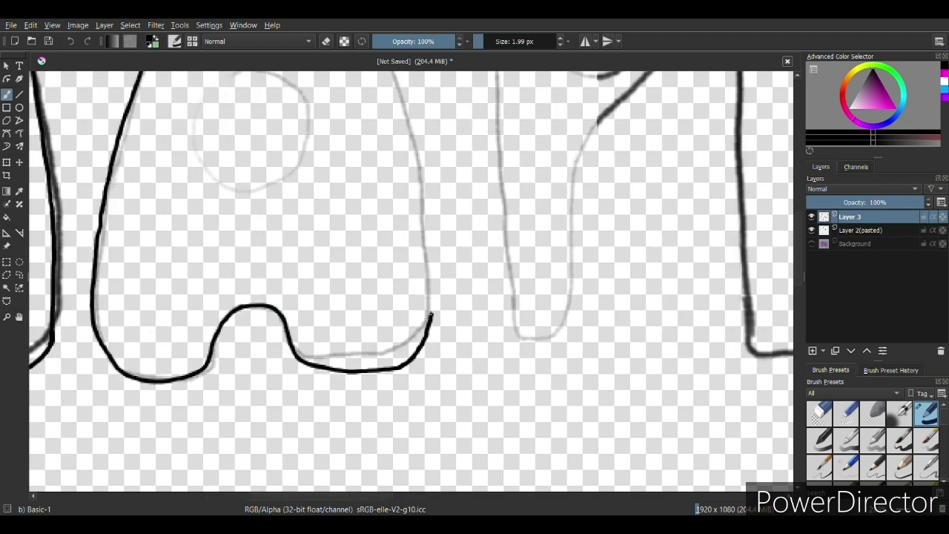
pyautogui.moveTo(214, 117); pyautogui.dragTo(219, 113)
pyautogui.scroll(-2, 219, 114)
pyautogui.scroll(1, 210, 96)
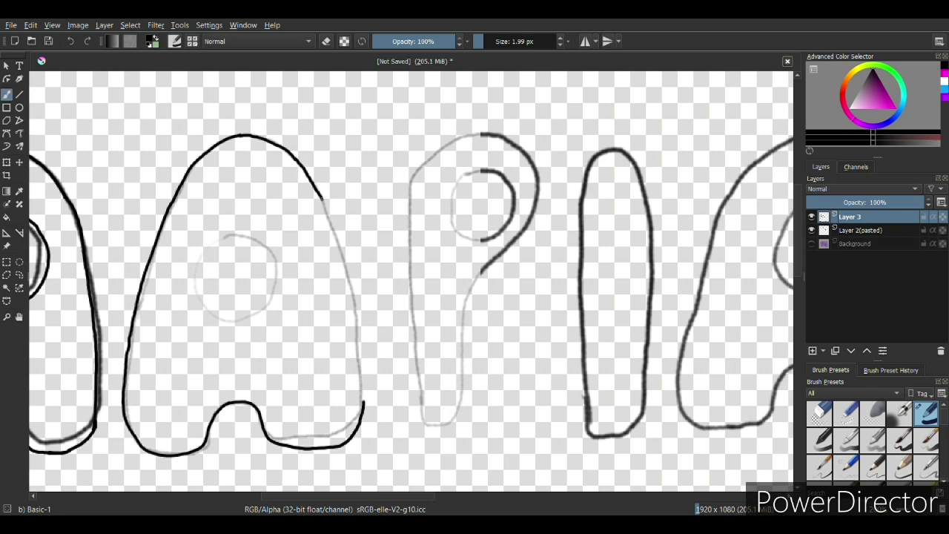
pyautogui.moveTo(296, 160); pyautogui.dragTo(331, 217)
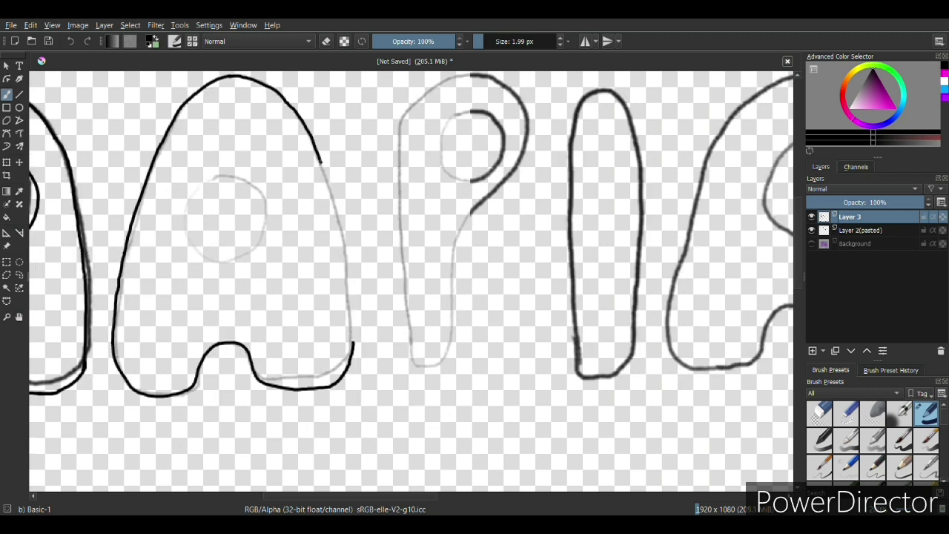
# Erase the overlapping line ends at the second A's right foot with the Eraser Small brush.
pyautogui.press('e')
pyautogui.scroll(3, 729, 351)
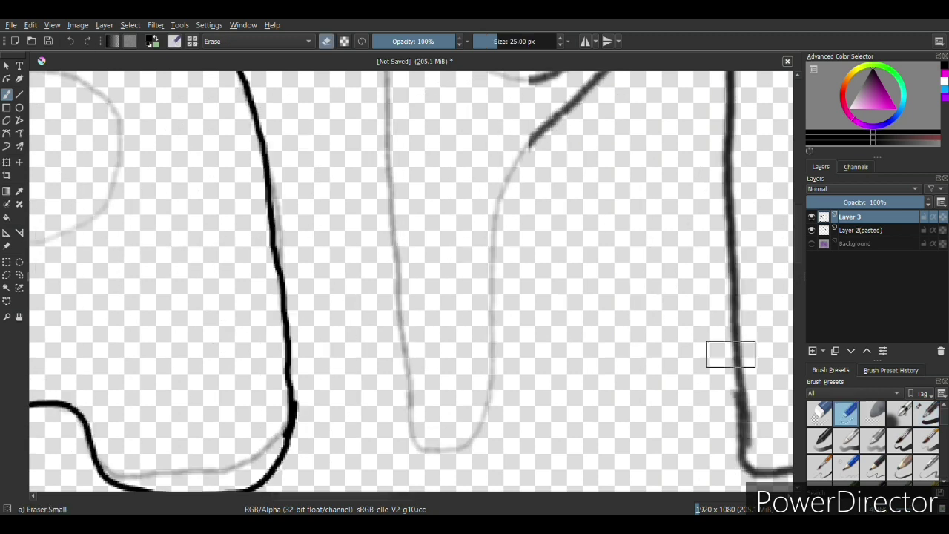
pyautogui.scroll(2, 309, 225)
pyautogui.scroll(-3, 245, 252)
pyautogui.scroll(-3, 293, 225)
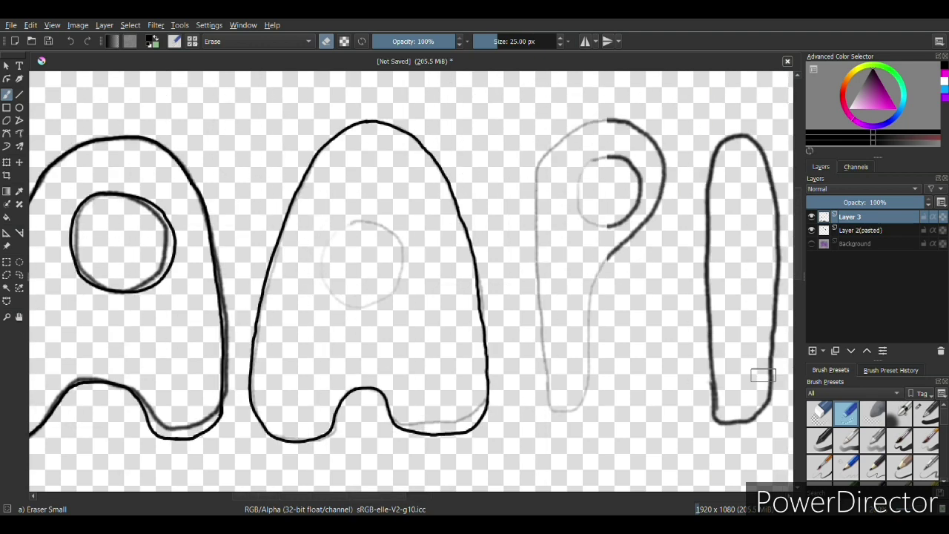
# Draw the second A's hole slightly above its sketched position and tidy the line with the eraser.
pyautogui.press('e')
pyautogui.scroll(-2, 371, 282)
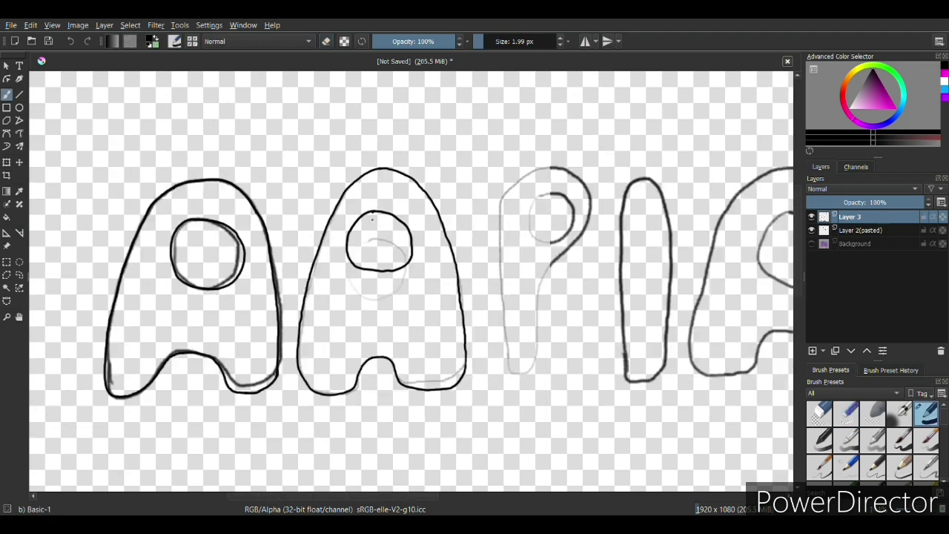
pyautogui.press('e')
pyautogui.scroll(5, 350, 230)
pyautogui.scroll(-5, 600, 309)
pyautogui.click(812, 230)
pyautogui.press('e')
pyautogui.click(812, 230)
pyautogui.scroll(-4, 424, 272)
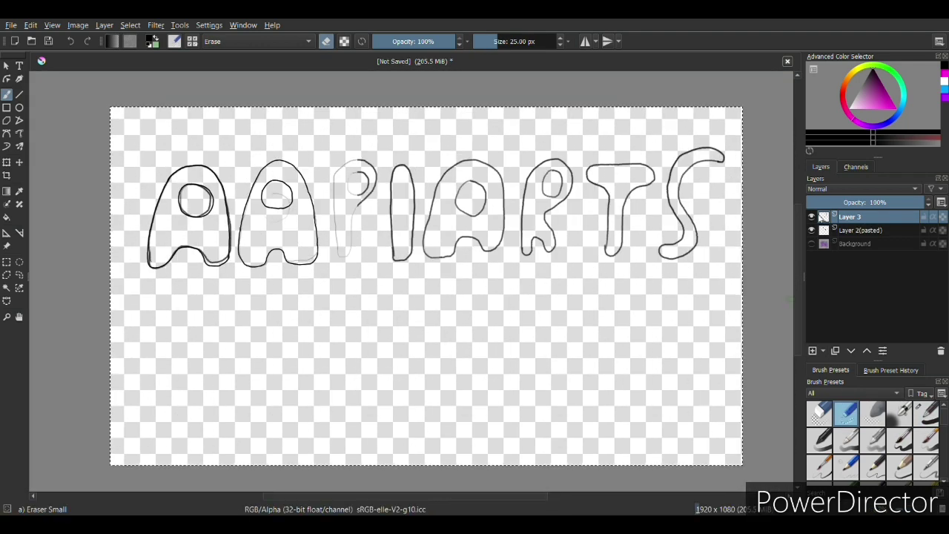
# Trace the P's rounded right side in black on Layer 3 and clean the line with the sketch layer hidden.
pyautogui.scroll(6, 392, 121)
pyautogui.scroll(-3, 392, 120)
pyautogui.moveTo(428, 123)
pyautogui.mouseDown()
pyautogui.moveTo(341, 135)
pyautogui.moveTo(319, 201)
pyautogui.moveTo(327, 288)
pyautogui.moveTo(404, 213)
pyautogui.moveTo(381, 287)
pyautogui.moveTo(390, 249)
pyautogui.mouseUp()
pyautogui.scroll(3, 308, 328)
pyautogui.scroll(-3, 405, 213)
pyautogui.press('e')
pyautogui.click(812, 230)
pyautogui.scroll(5, 222, 119)
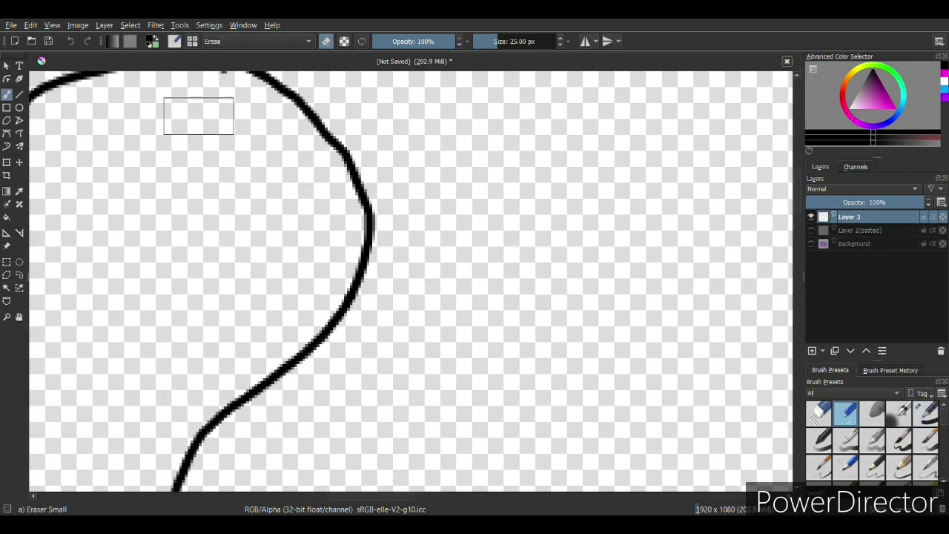
pyautogui.scroll(-1, 302, 221)
# Trace the P's stem and left side with the Basic-1 brush over the reshown sketch to close its outline.
pyautogui.press('e')
pyautogui.click(811, 230)
pyautogui.scroll(-3, 303, 221)
pyautogui.scroll(3, 349, 357)
pyautogui.moveTo(382, 164); pyautogui.dragTo(355, 274)
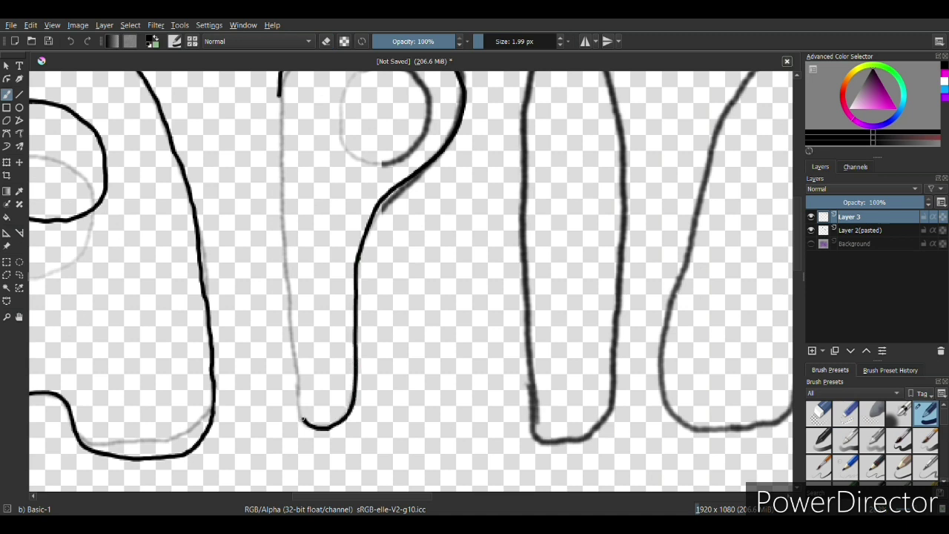
pyautogui.scroll(-2, 297, 380)
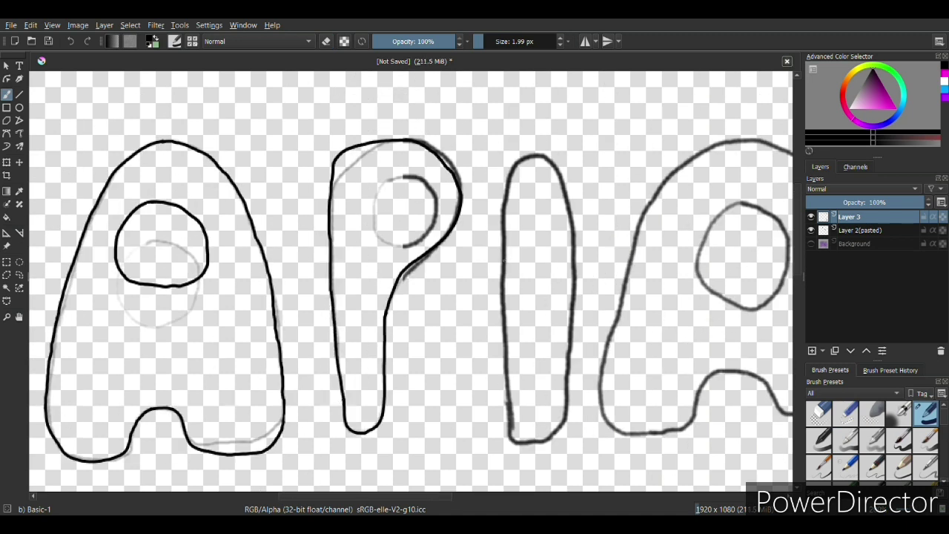
# Draw the P's round hole slightly larger than sketched and tidy its line with the Eraser Small brush.
pyautogui.moveTo(404, 176); pyautogui.dragTo(400, 178)
pyautogui.scroll(5, 376, 264)
pyautogui.scroll(-1, 376, 263)
pyautogui.press('e')
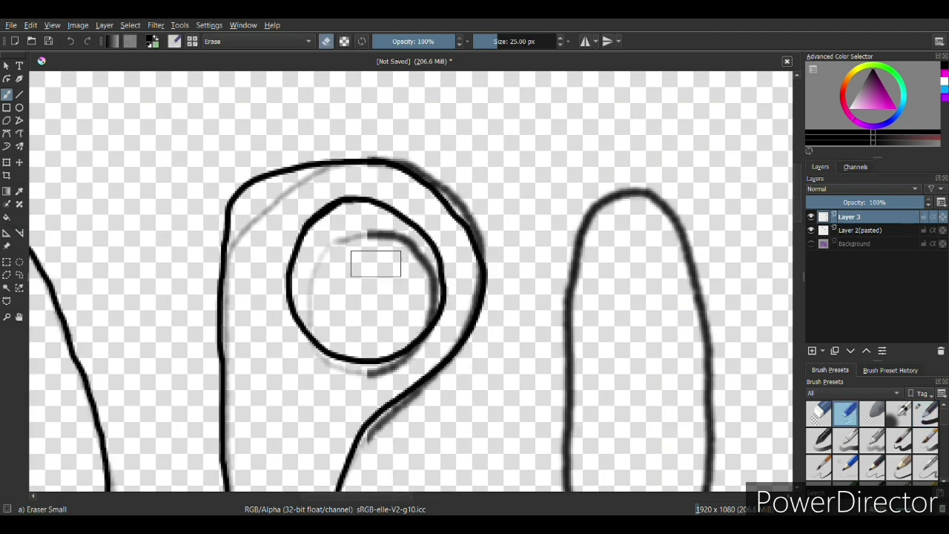
pyautogui.scroll(2, 376, 263)
pyautogui.scroll(-4, 604, 322)
pyautogui.scroll(3, 398, 130)
# Trace the full outline of the I in black with the Basic-1 brush on Layer 3.
pyautogui.press('e')
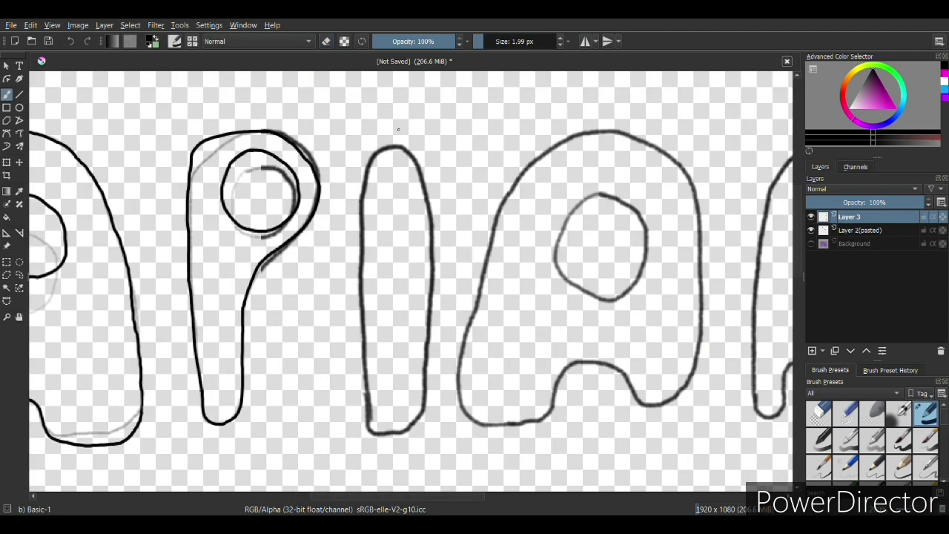
pyautogui.scroll(-2, 412, 282)
pyautogui.scroll(2, 412, 282)
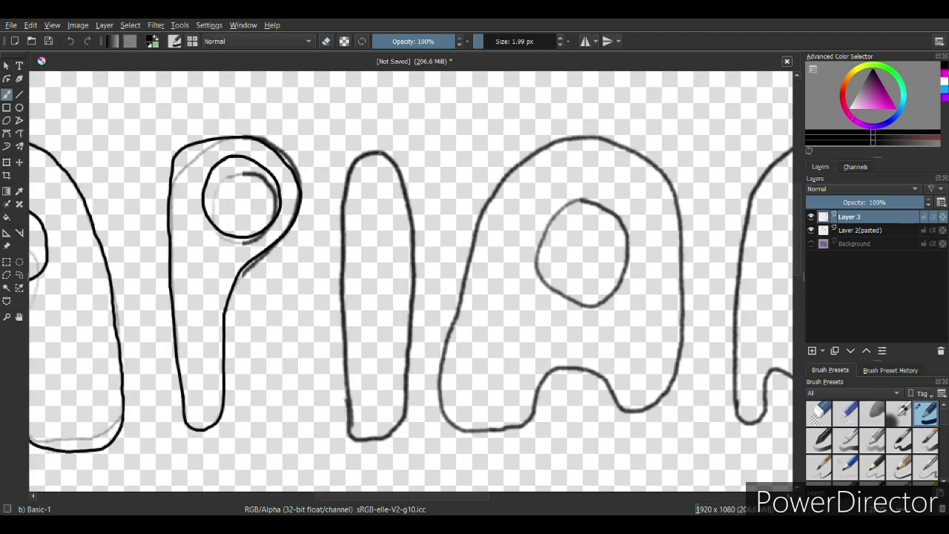
pyautogui.scroll(-3, 411, 281)
pyautogui.scroll(1, 412, 282)
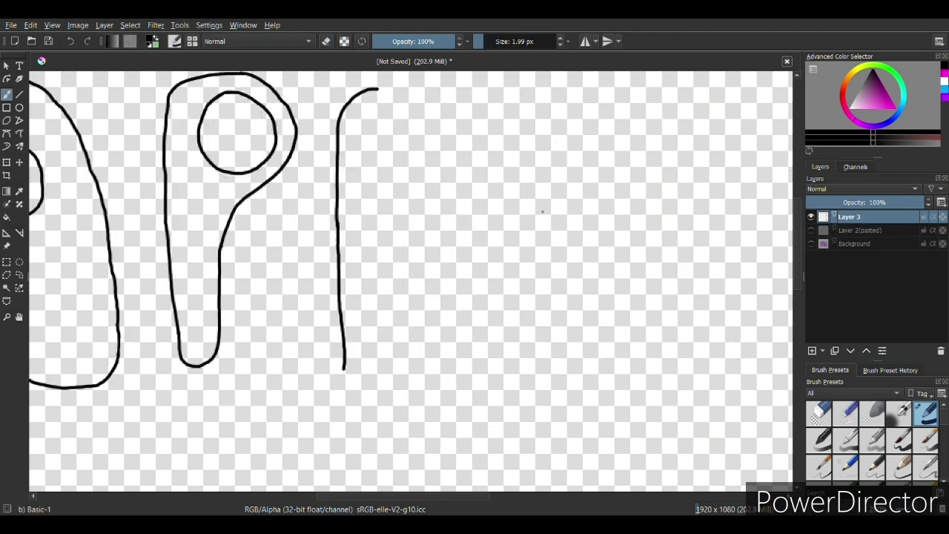
pyautogui.scroll(1, 399, 442)
pyautogui.moveTo(396, 123); pyautogui.dragTo(318, 219)
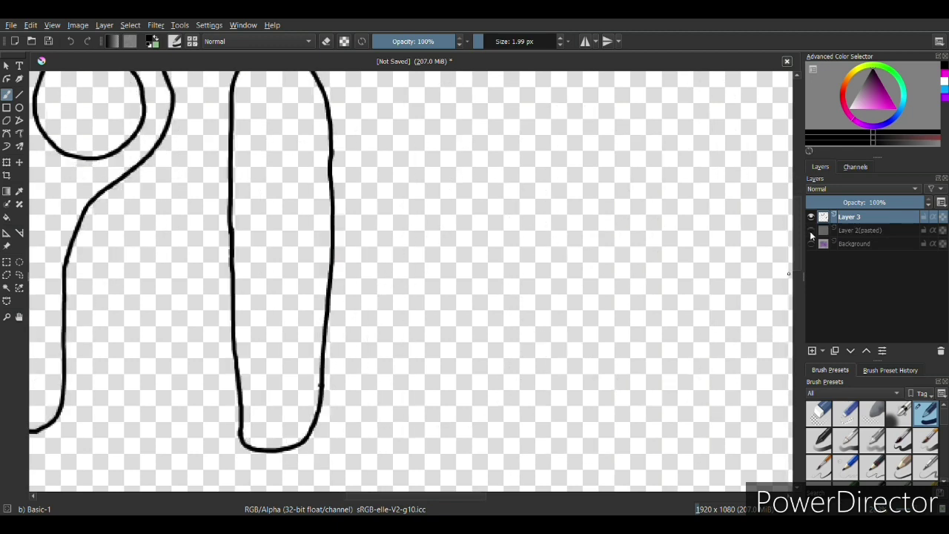
# Erase the uneven joint on the I's right side and bridge the gap with the Basic-1 brush.
pyautogui.press('e')
pyautogui.scroll(2, 297, 245)
pyautogui.press('e')
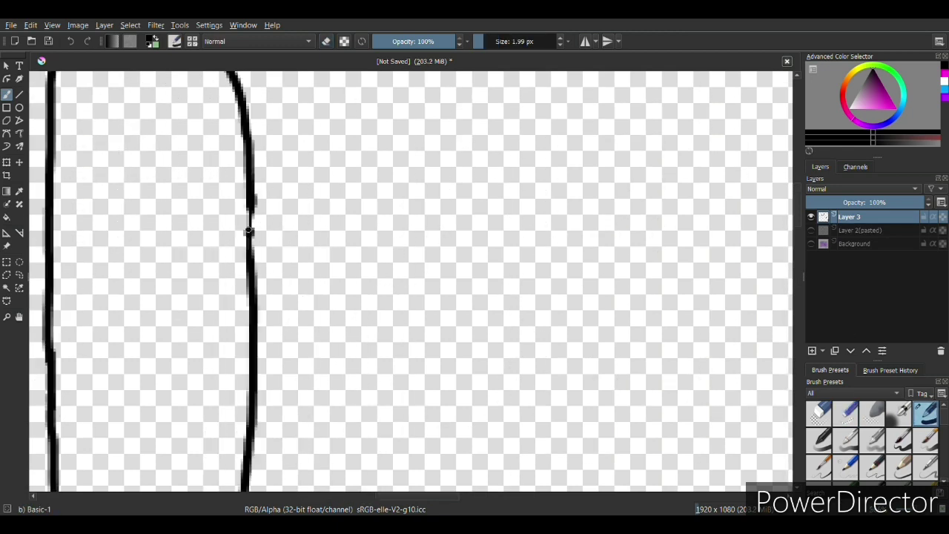
pyautogui.press('e')
pyautogui.press('e')
# Redraw the I's rounded bottom and lower left corner in black, undoing the strokes that do not fit.
pyautogui.moveTo(299, 220)
pyautogui.mouseDown()
pyautogui.moveTo(485, 276)
pyautogui.moveTo(311, 197)
pyautogui.moveTo(462, 187)
pyautogui.mouseUp()
pyautogui.hotkey('ctrl', 'z')
pyautogui.moveTo(295, 250)
pyautogui.mouseDown()
pyautogui.moveTo(356, 149)
pyautogui.moveTo(488, 276)
pyautogui.moveTo(494, 312)
pyautogui.mouseUp()
pyautogui.press('-')
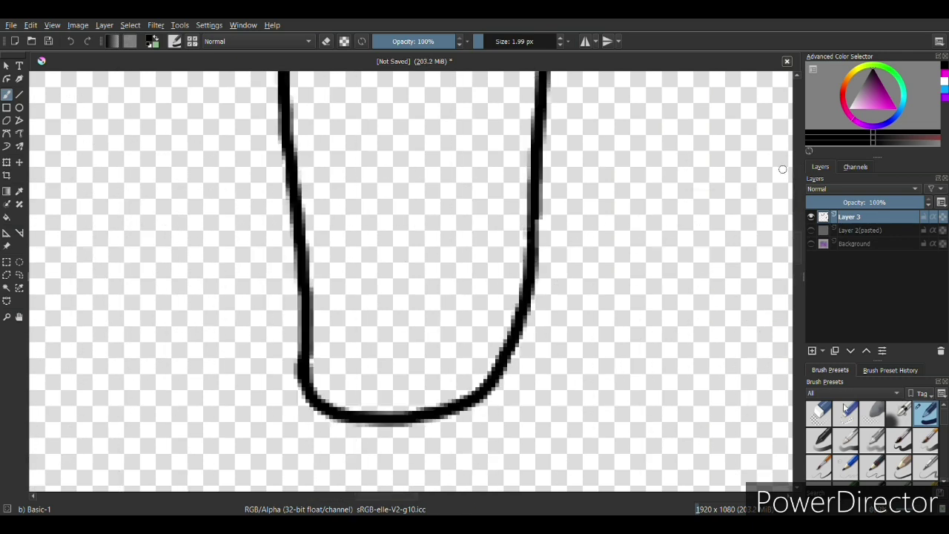
pyautogui.hotkey('ctrl', 'z')
pyautogui.moveTo(300, 279); pyautogui.dragTo(349, 416)
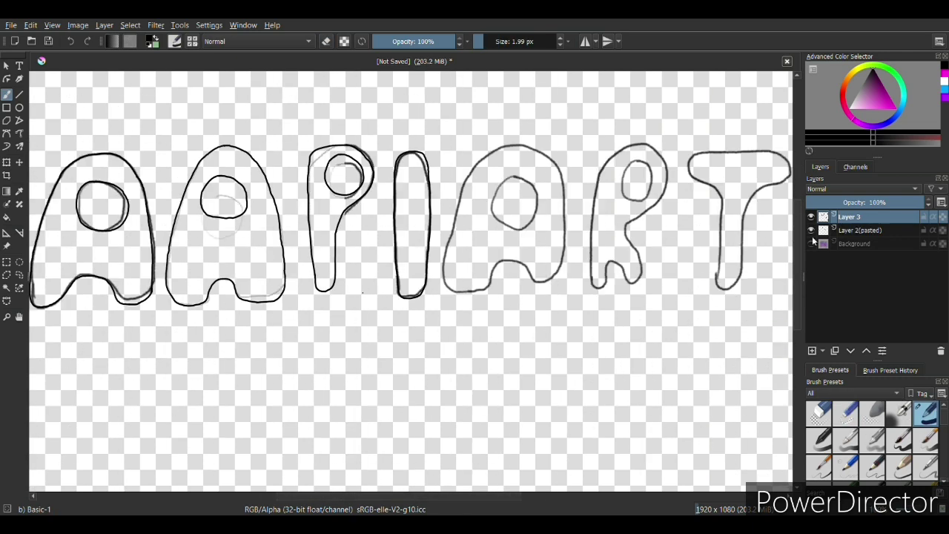
# Show the Background layer briefly to check the lettering against it, and hide it again.
pyautogui.click(810, 243)
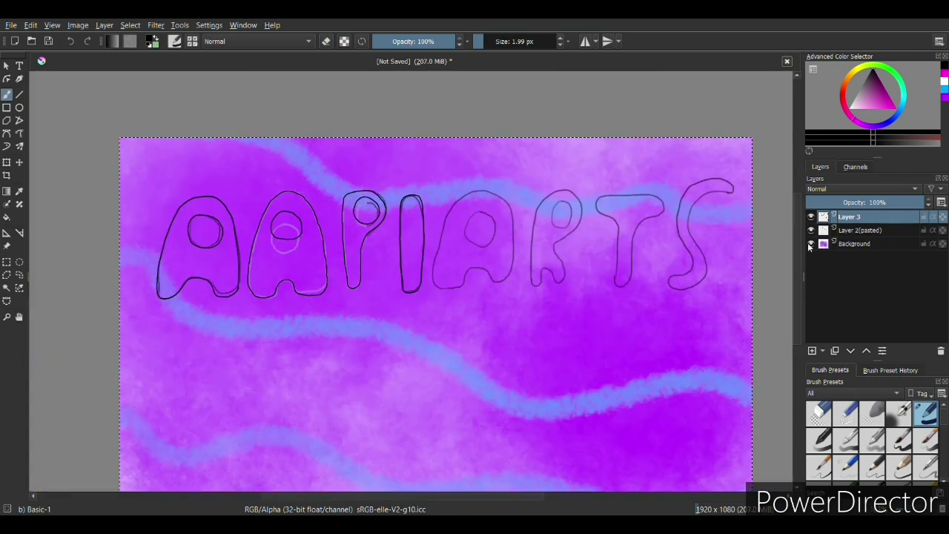
pyautogui.click(810, 244)
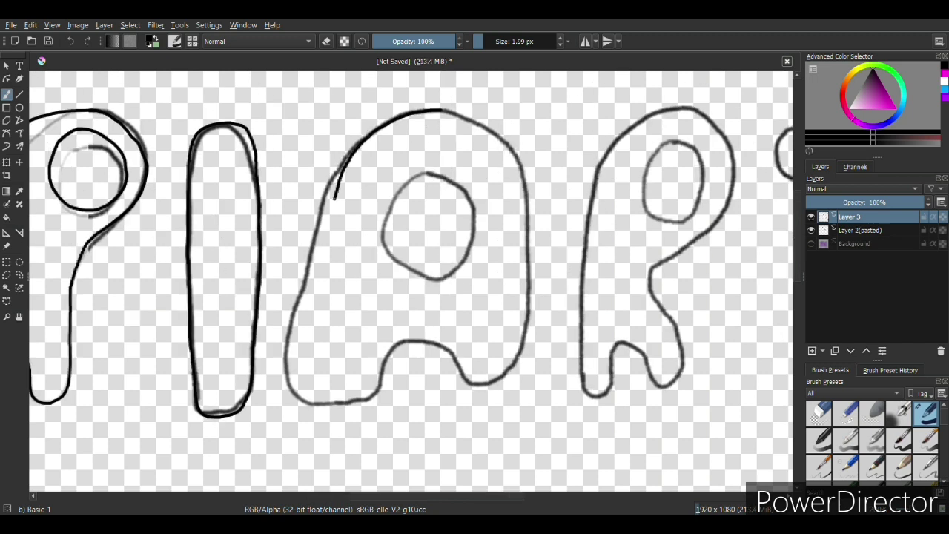
# Trace the outer outline of the third A in black, drawing its left leg narrower than the sketch.
pyautogui.moveTo(334, 196); pyautogui.dragTo(324, 402)
pyautogui.moveTo(352, 342); pyautogui.dragTo(354, 266)
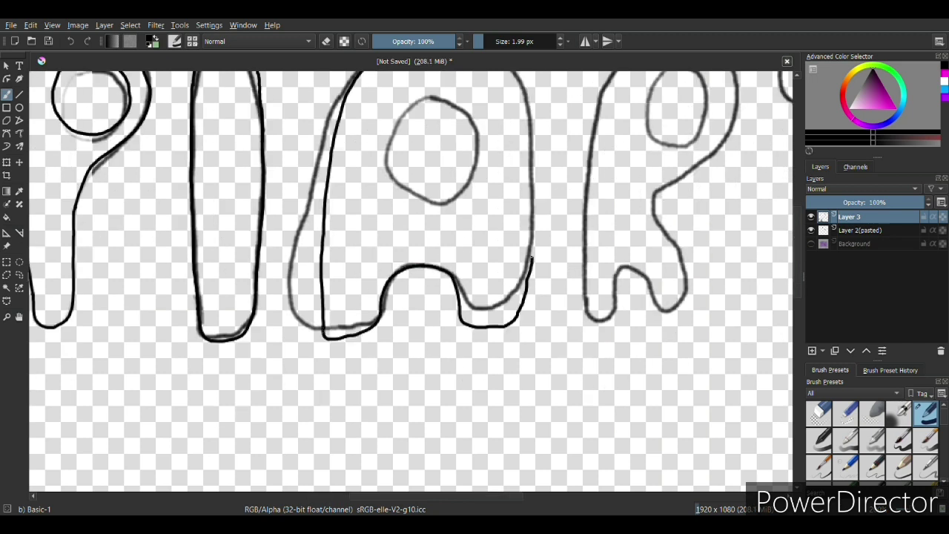
pyautogui.moveTo(531, 258); pyautogui.dragTo(463, 366)
pyautogui.moveTo(374, 140); pyautogui.dragTo(374, 377)
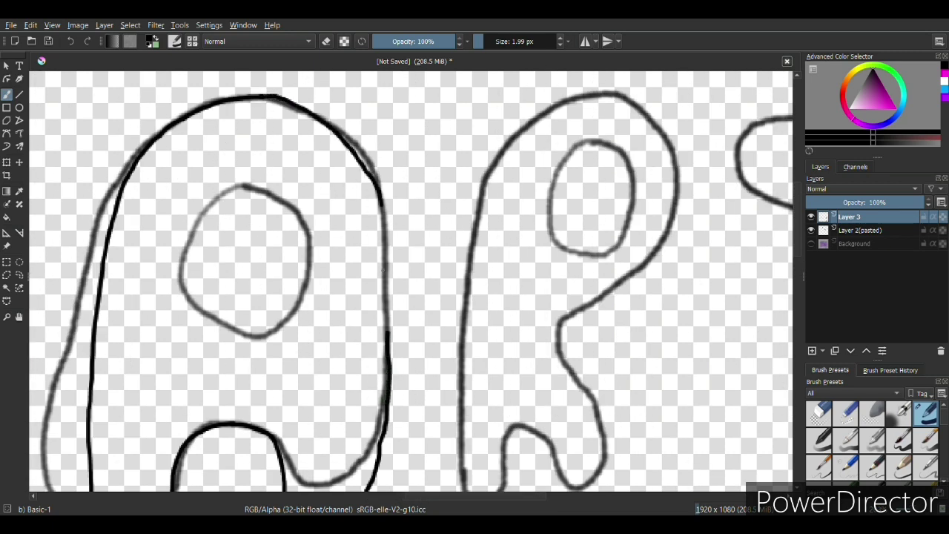
pyautogui.moveTo(386, 293); pyautogui.dragTo(387, 353)
# Trace the round hole of the third A in black and hide the Layer 2(pasted) sketch.
pyautogui.press('-')
pyautogui.moveTo(293, 148)
pyautogui.mouseDown()
pyautogui.moveTo(334, 215)
pyautogui.moveTo(297, 152)
pyautogui.mouseUp()
pyautogui.click(810, 230)
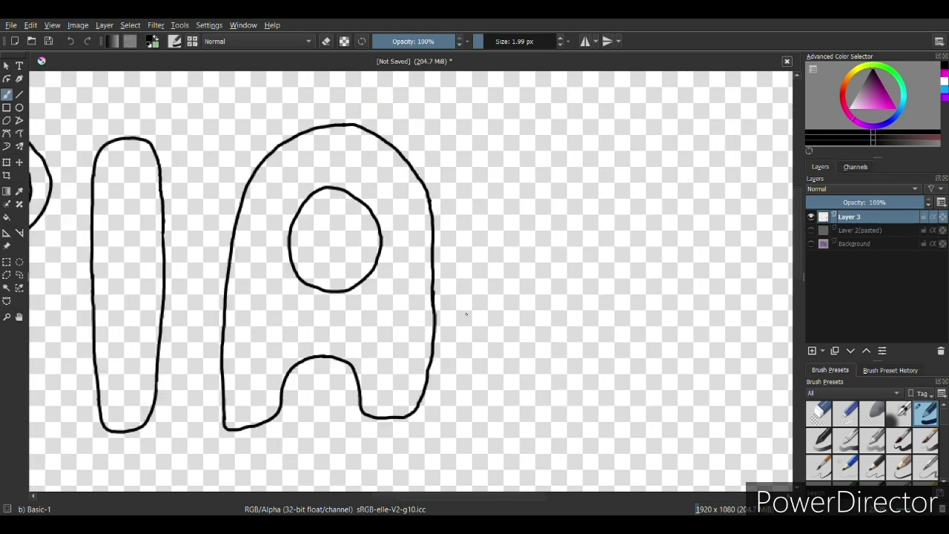
# Erase the uneven parts of the third A's lower right side and left foot and redraw them with Basic-1.
pyautogui.click(845, 413)
pyautogui.press('+')
pyautogui.press('+')
pyautogui.press('+')
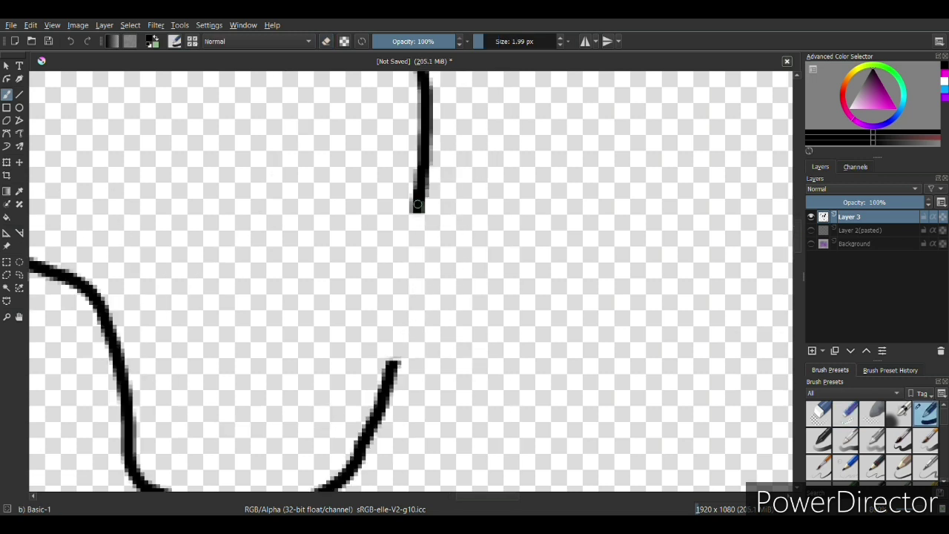
pyautogui.moveTo(413, 201); pyautogui.dragTo(397, 358)
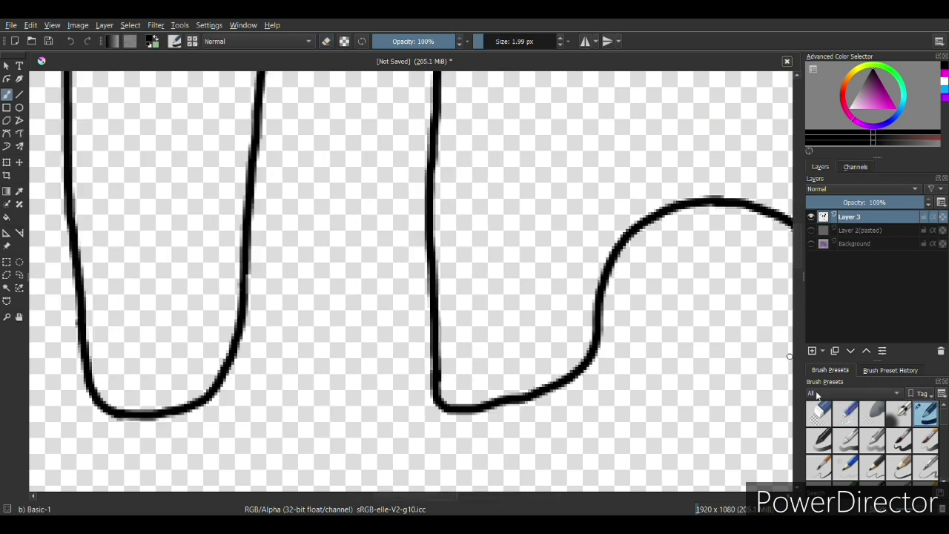
pyautogui.hotkey('ctrl', 'z')
pyautogui.moveTo(541, 391); pyautogui.dragTo(442, 379)
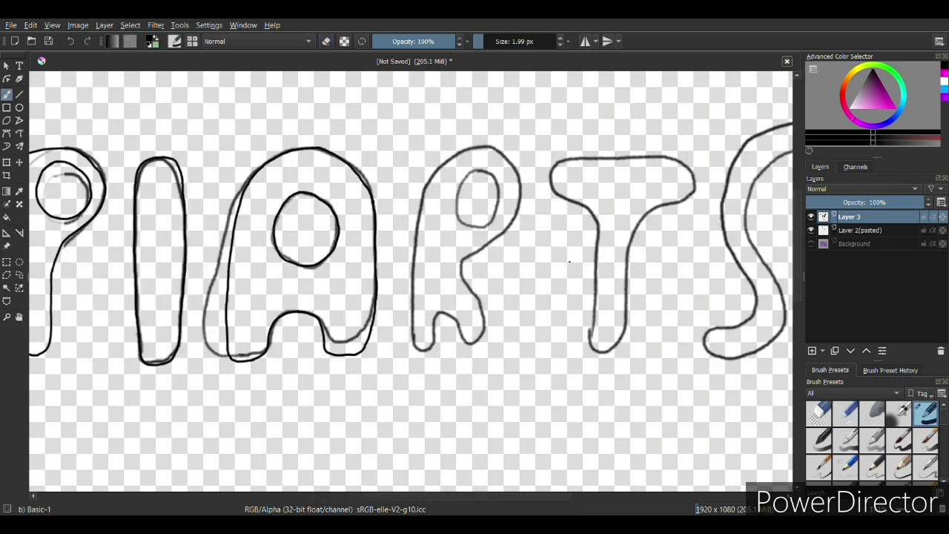
# Trace the whole outer outline of the R in black, keeping its left side slightly outside the sketch.
pyautogui.press('+')
pyautogui.moveTo(526, 86)
pyautogui.mouseDown()
pyautogui.moveTo(478, 88)
pyautogui.moveTo(363, 297)
pyautogui.moveTo(364, 363)
pyautogui.mouseUp()
pyautogui.scroll(-2, 426, 343)
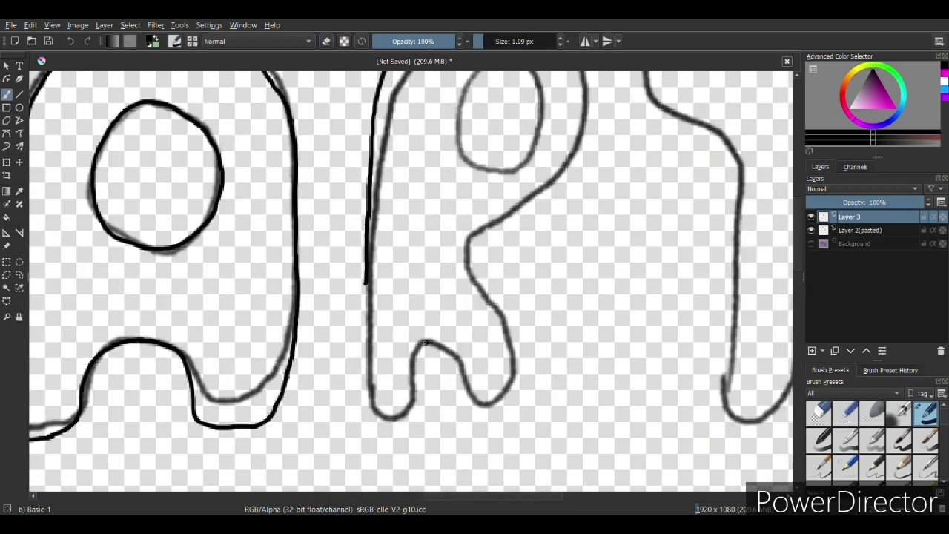
pyautogui.press('-')
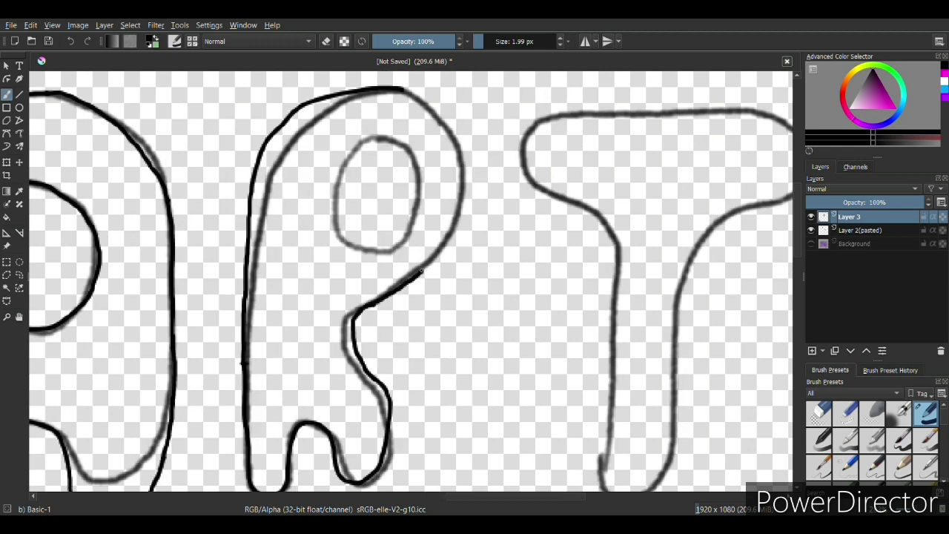
pyautogui.press('+')
pyautogui.moveTo(295, 378); pyautogui.dragTo(378, 182)
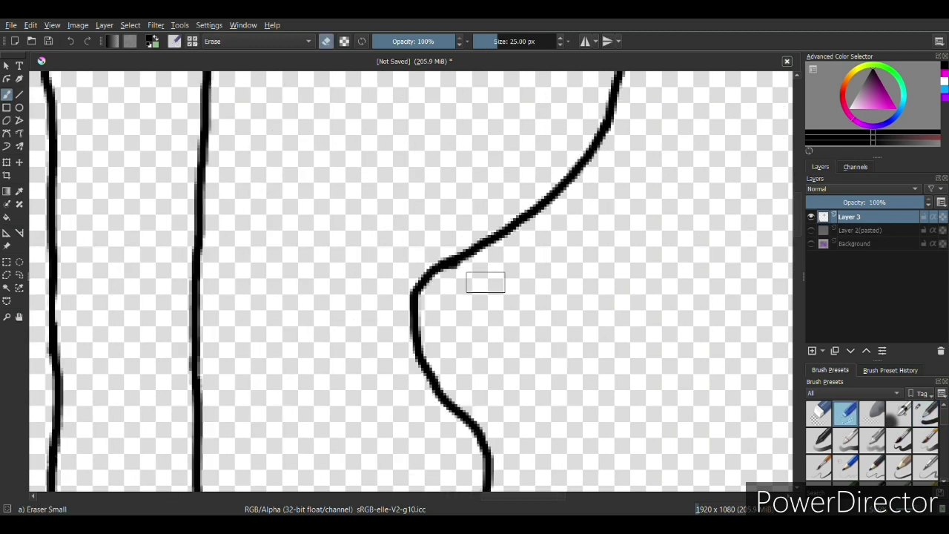
# Draw the R's round hole slightly up and left of its sketched position and clean the lines with Eraser Small.
pyautogui.click(861, 229)
pyautogui.press('pageup')
pyautogui.moveTo(396, 135)
pyautogui.mouseDown()
pyautogui.moveTo(456, 180)
pyautogui.moveTo(397, 135)
pyautogui.mouseUp()
pyautogui.click(846, 414)
pyautogui.press('-')
pyautogui.click(926, 414)
# Trace the T's crossbar in black with the Basic-1 brush, including its rounded ends.
pyautogui.scroll(1, 749, 348)
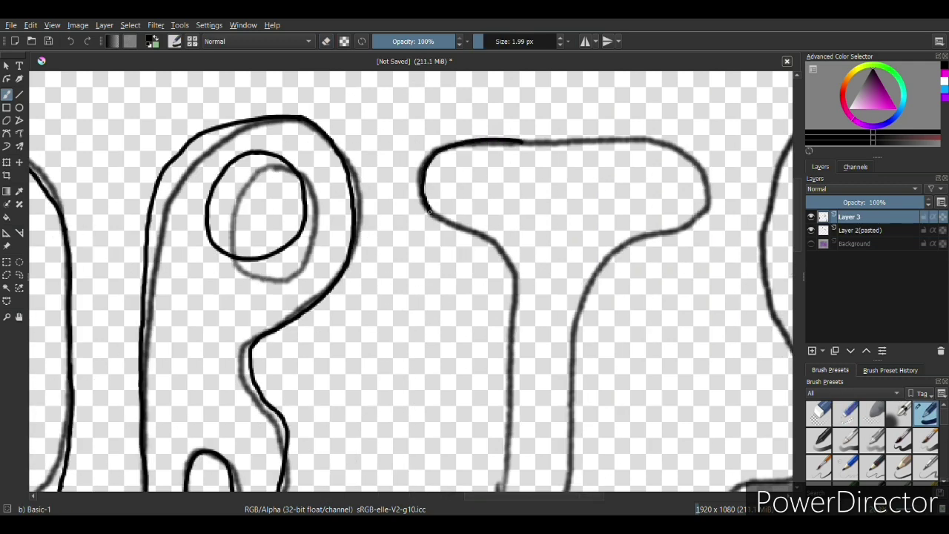
pyautogui.moveTo(428, 213); pyautogui.dragTo(519, 279)
pyautogui.scroll(-3, 519, 279)
pyautogui.scroll(2, 434, 166)
pyautogui.moveTo(289, 174); pyautogui.dragTo(435, 166)
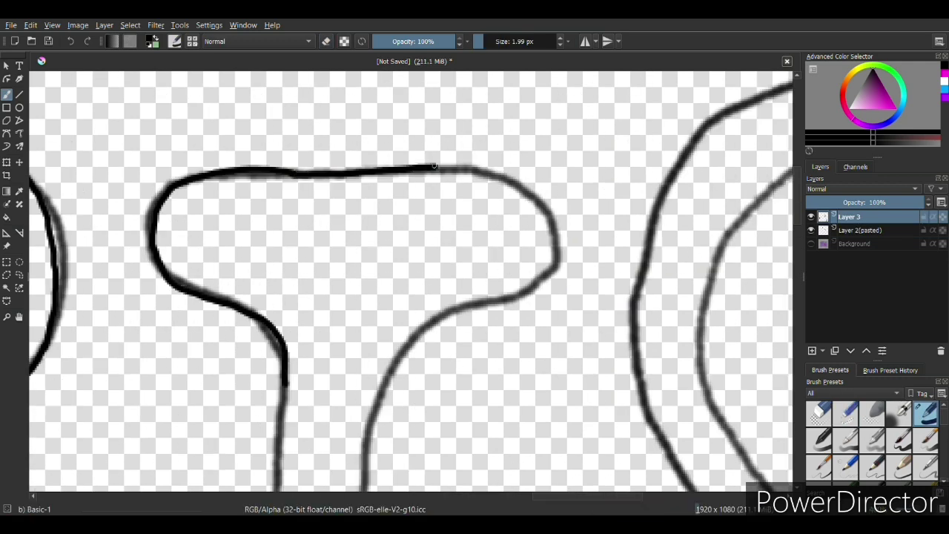
pyautogui.scroll(-2, 435, 166)
pyautogui.scroll(2, 349, 214)
pyautogui.scroll(1, 263, 310)
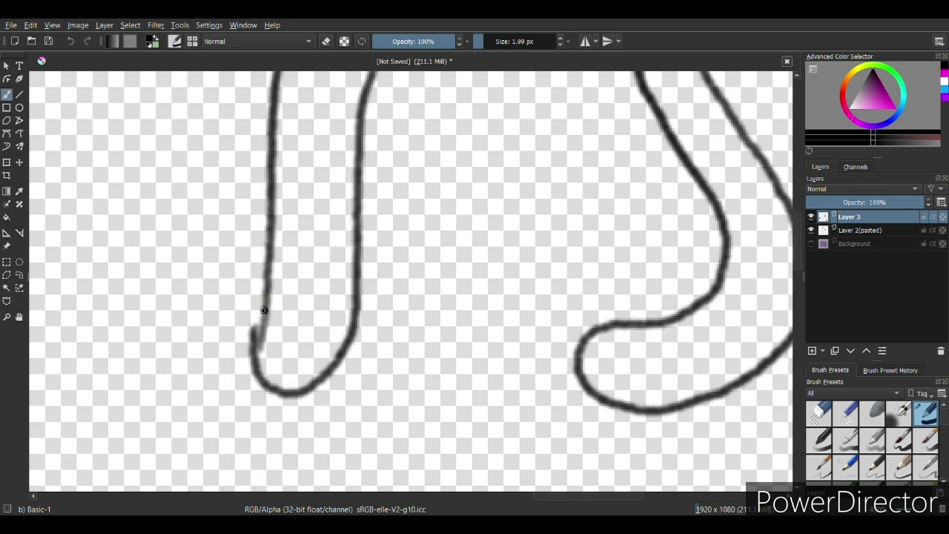
# Trace both sides of the T's stem and its rounded foot in black.
pyautogui.moveTo(264, 350); pyautogui.dragTo(341, 349)
pyautogui.scroll(-1, 341, 348)
pyautogui.moveTo(303, 255); pyautogui.dragTo(300, 353)
pyautogui.scroll(-1, 197, 332)
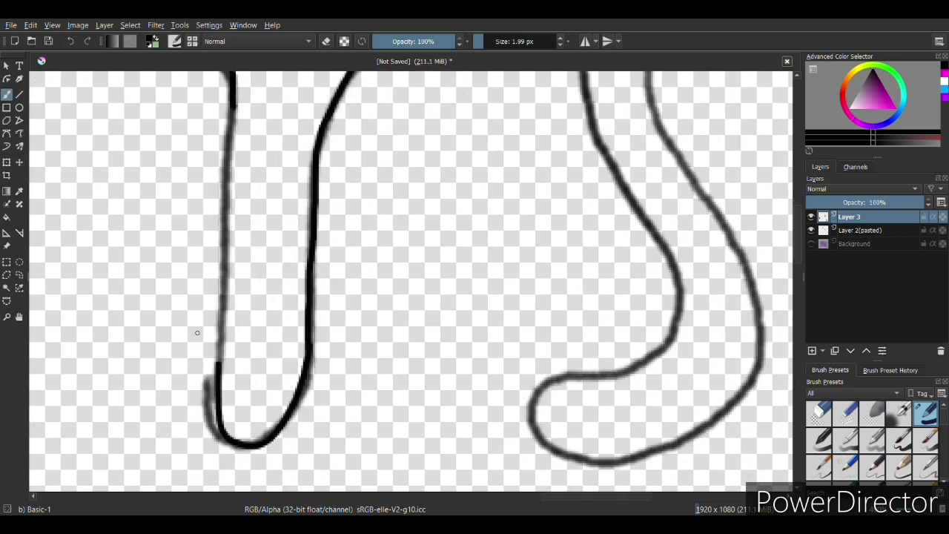
pyautogui.scroll(1, 221, 254)
# Hide the sketch, erase the wavy middle of the T's top edge and redraw it as a straight line.
pyautogui.click(811, 230)
pyautogui.click(846, 413)
pyautogui.scroll(-3, 363, 319)
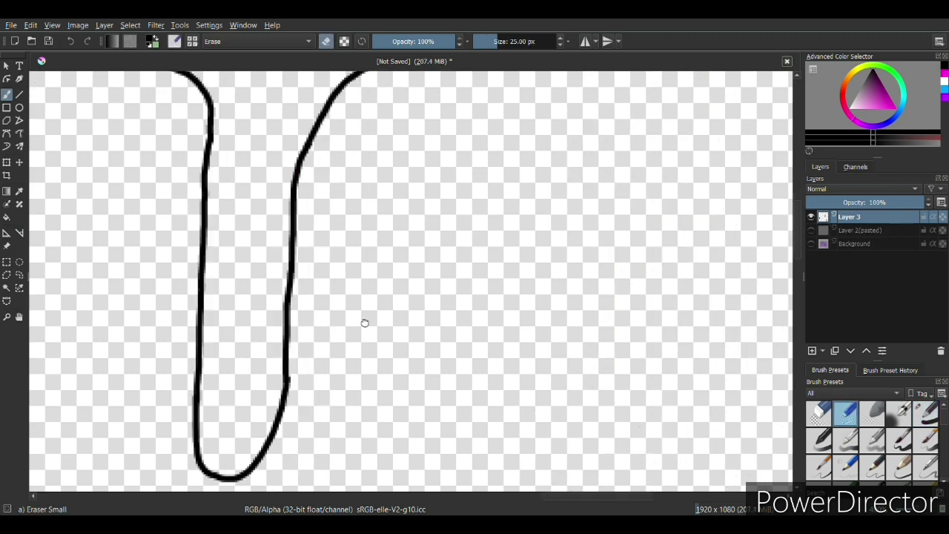
pyautogui.scroll(2, 281, 187)
pyautogui.moveTo(277, 165); pyautogui.dragTo(384, 158)
pyautogui.press('/')
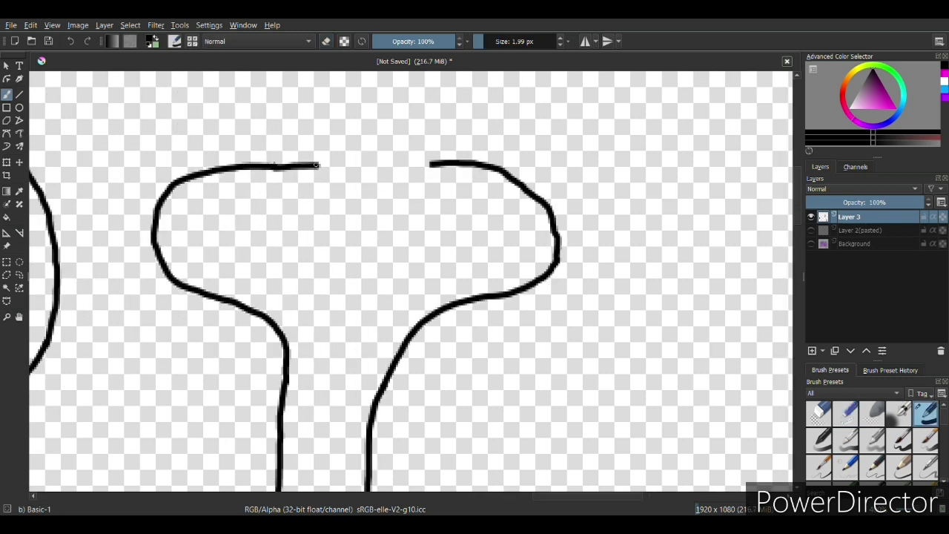
pyautogui.moveTo(316, 164); pyautogui.dragTo(442, 163)
pyautogui.press('/')
pyautogui.press('/')
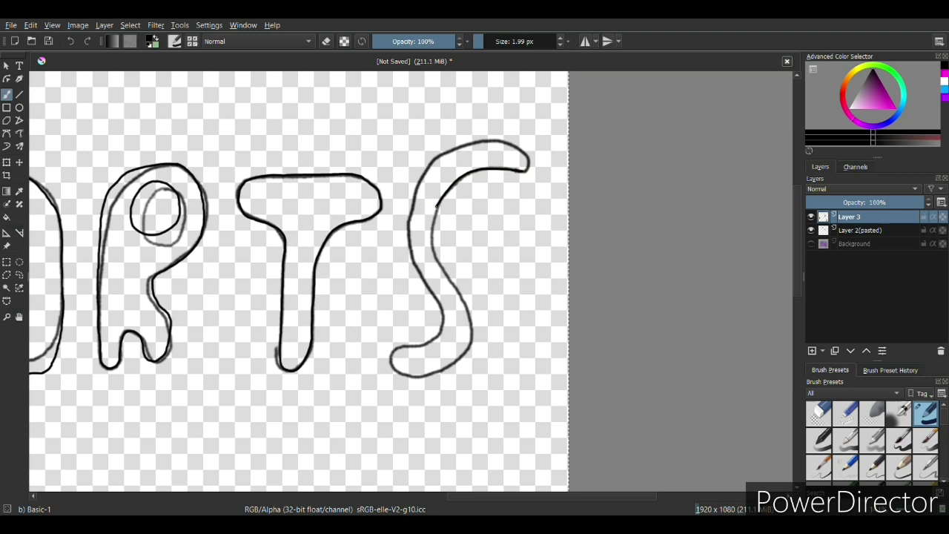
# Draw the S outline in black, thinner and smaller than the sketch.
pyautogui.moveTo(436, 206); pyautogui.dragTo(458, 359)
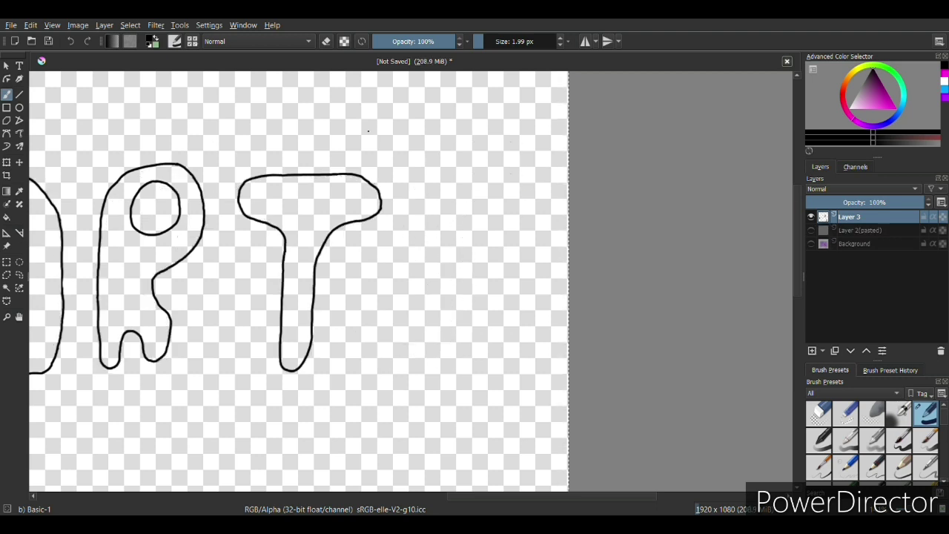
pyautogui.moveTo(491, 199); pyautogui.dragTo(413, 346)
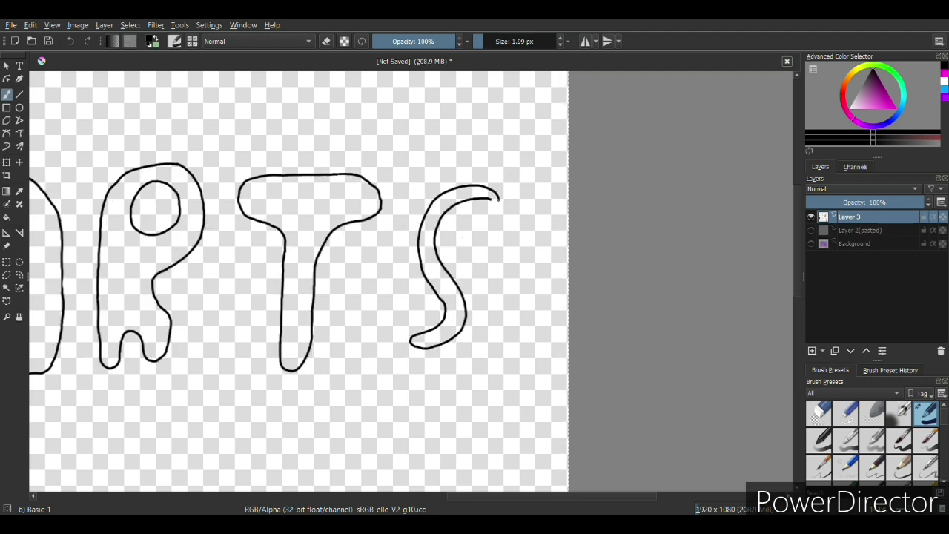
# Close and clean the S's upper end, and move the S closer to the T with the Transform tool.
pyautogui.scroll(3, 499, 199)
pyautogui.press('/')
pyautogui.scroll(-5, 516, 214)
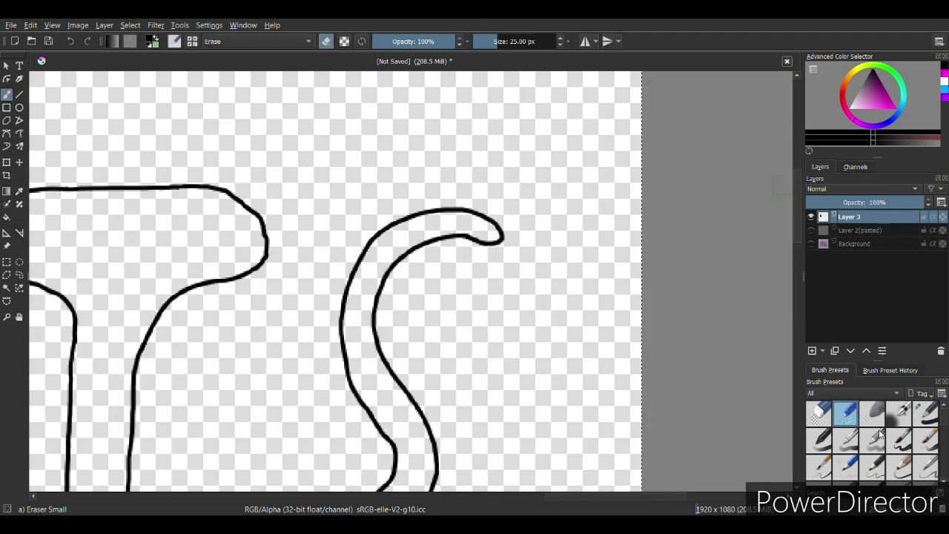
pyautogui.hotkey('ctrl', 't')
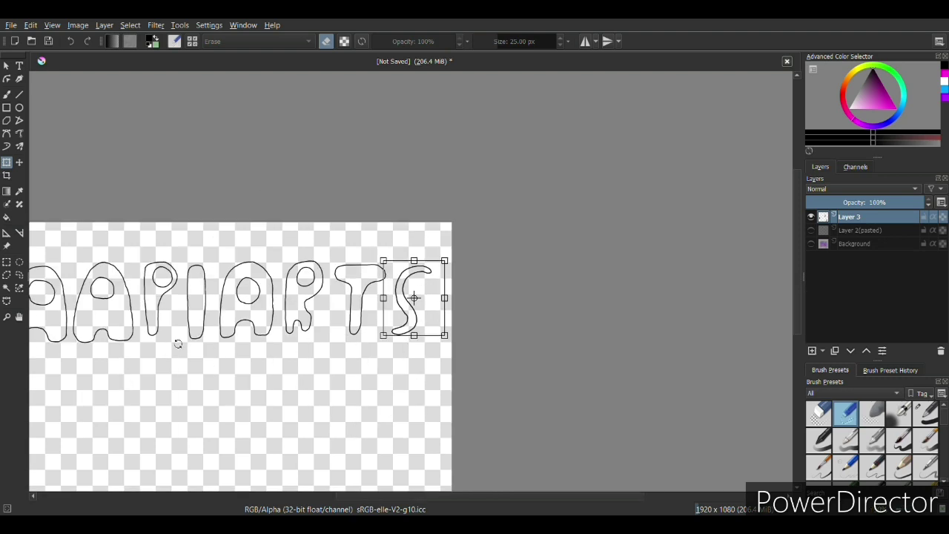
# Pick bright green as the foreground colour for filling the letters.
pyautogui.click(895, 118)
pyautogui.press('b')
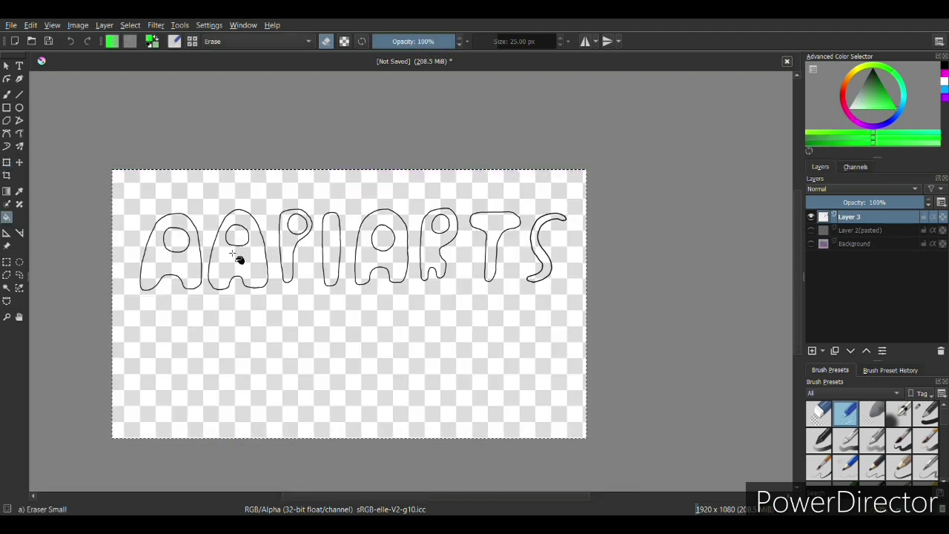
pyautogui.scroll(3, 195, 269)
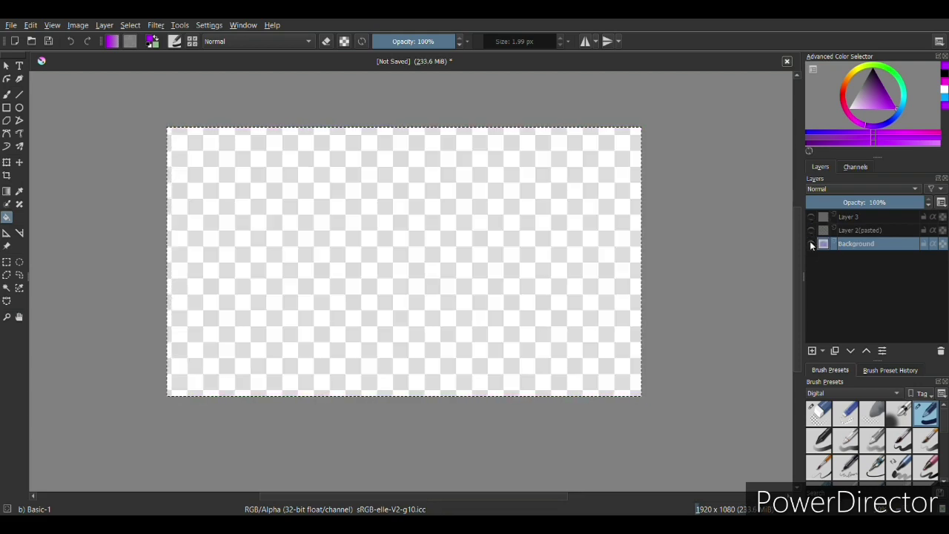
# Show the Background layer and erase its purple contents with the Eraser Circle brush at 1,000 px.
pyautogui.click(812, 245)
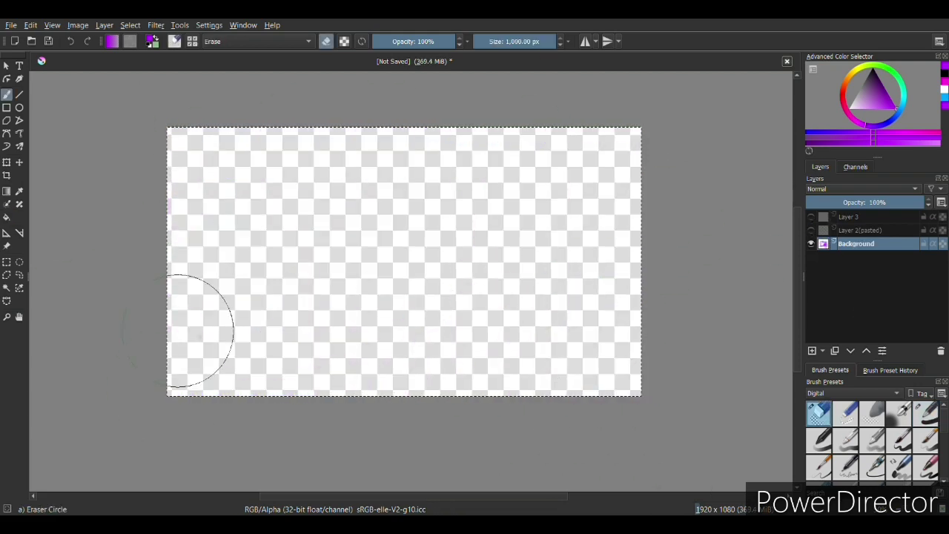
pyautogui.press('/')
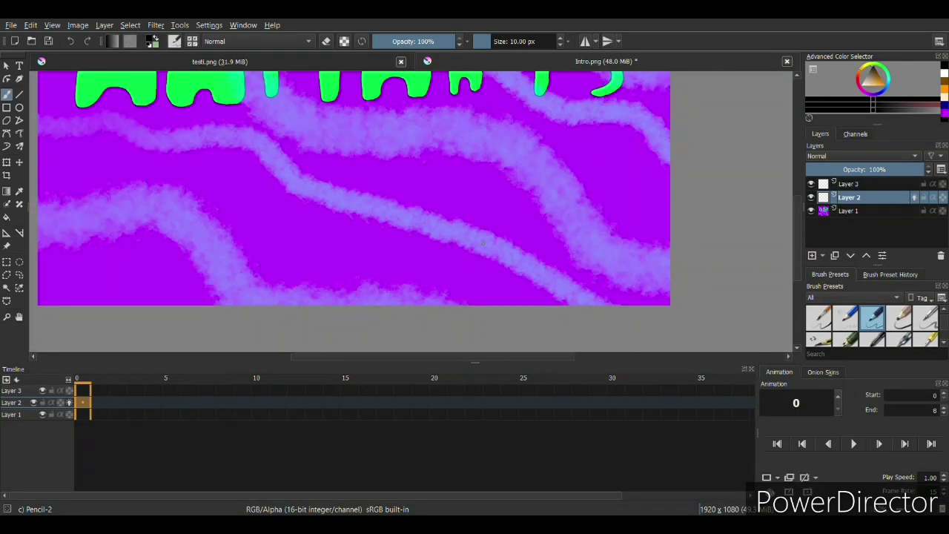
# In Intro.png, add animation frames on Layer 2 and sketch the character's head in black at frame 3, emerging from the canvas's lower edge.
pyautogui.scroll(2, 483, 241)
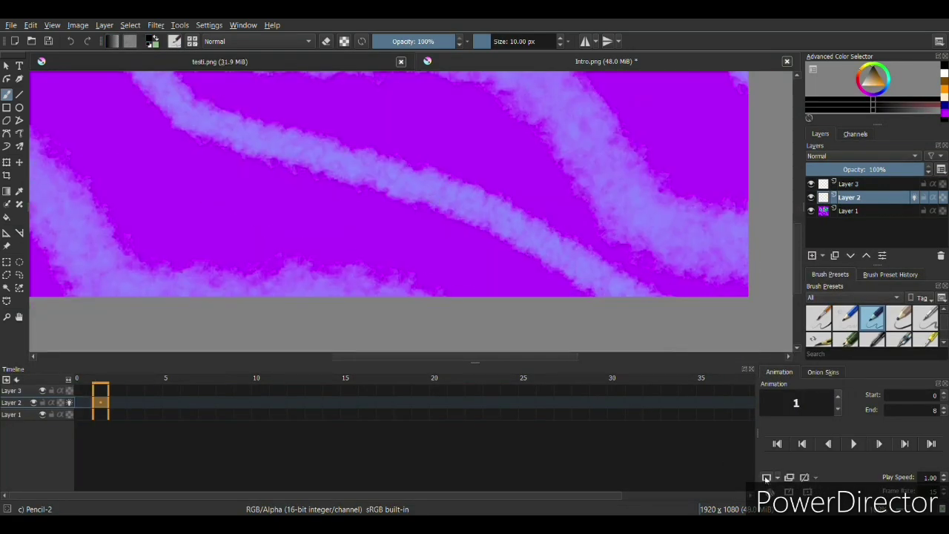
pyautogui.scroll(1, 492, 296)
pyautogui.press('.')
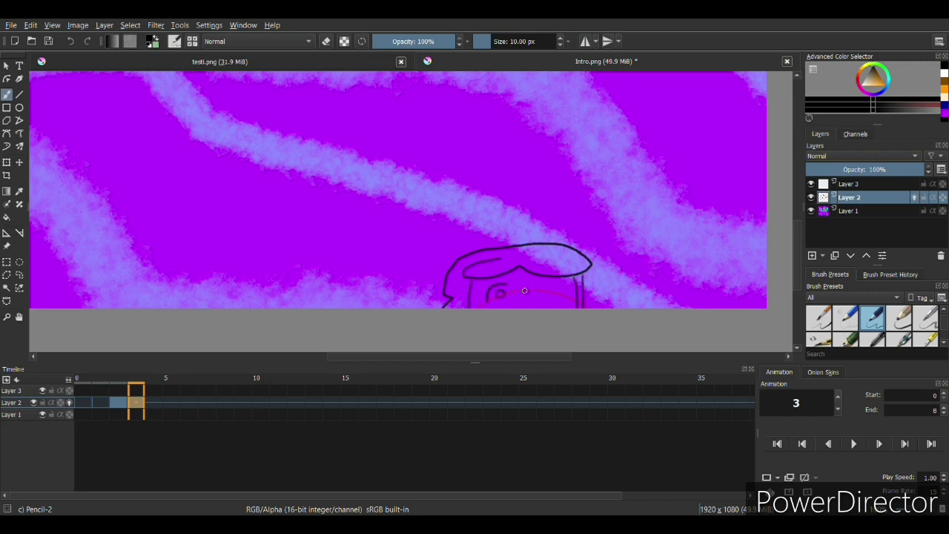
# Sketch the head higher up in frame 4 of Layer 2, with jagged hair, eyes, nose and a toothy grin.
pyautogui.press('.')
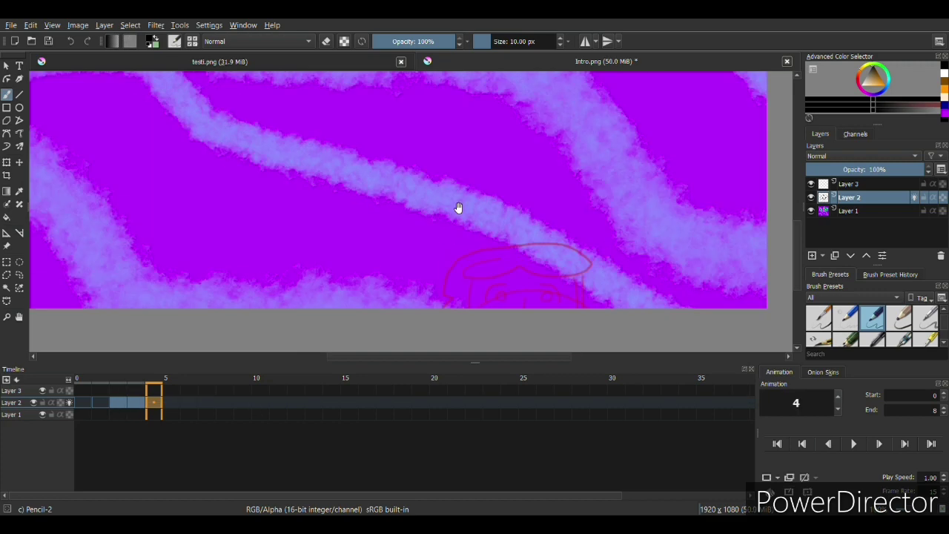
pyautogui.moveTo(519, 237); pyautogui.dragTo(549, 246)
pyautogui.moveTo(442, 300); pyautogui.dragTo(463, 303)
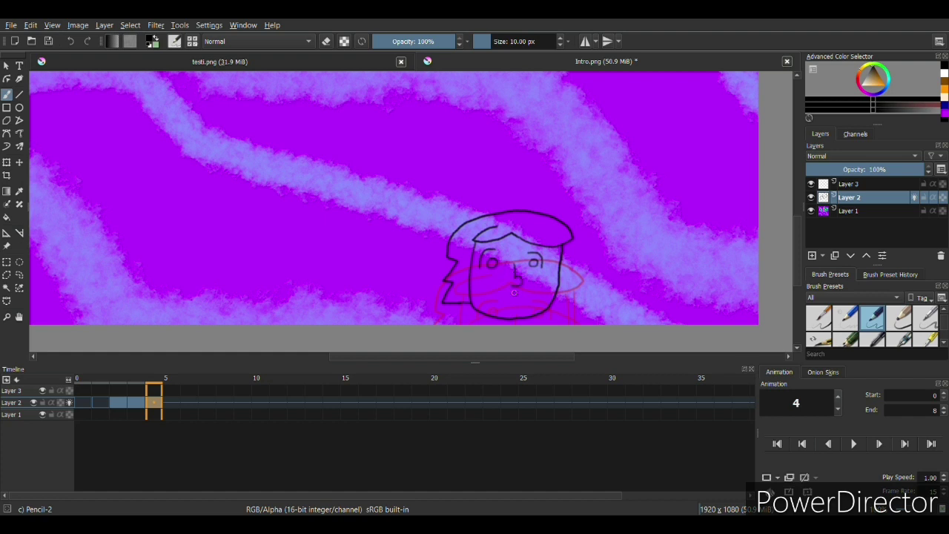
pyautogui.moveTo(525, 294); pyautogui.dragTo(525, 301)
# Add frame 5 on Layer 2 and outline the upper hair slightly above the previous pose, undoing the poor strokes.
pyautogui.press('.')
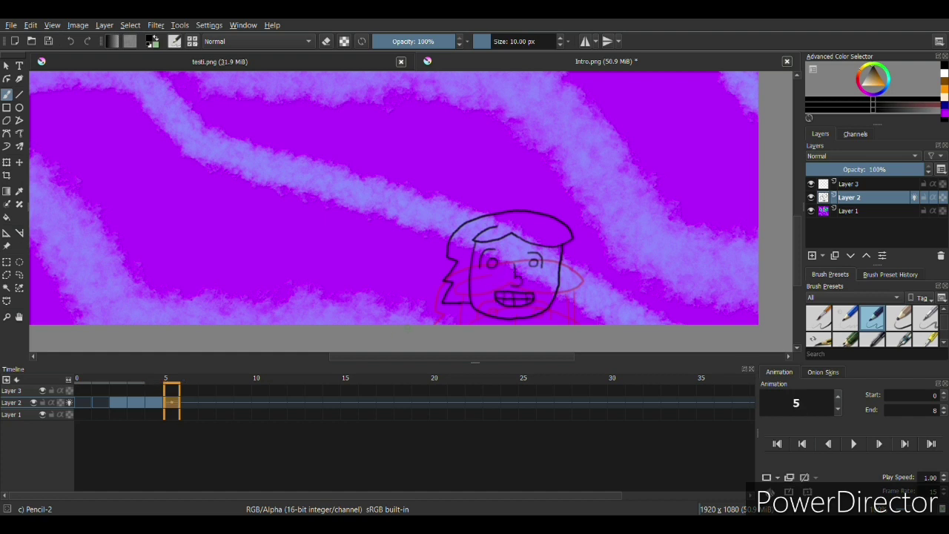
pyautogui.press(',')
pyautogui.press('.')
pyautogui.scroll(1, 546, 226)
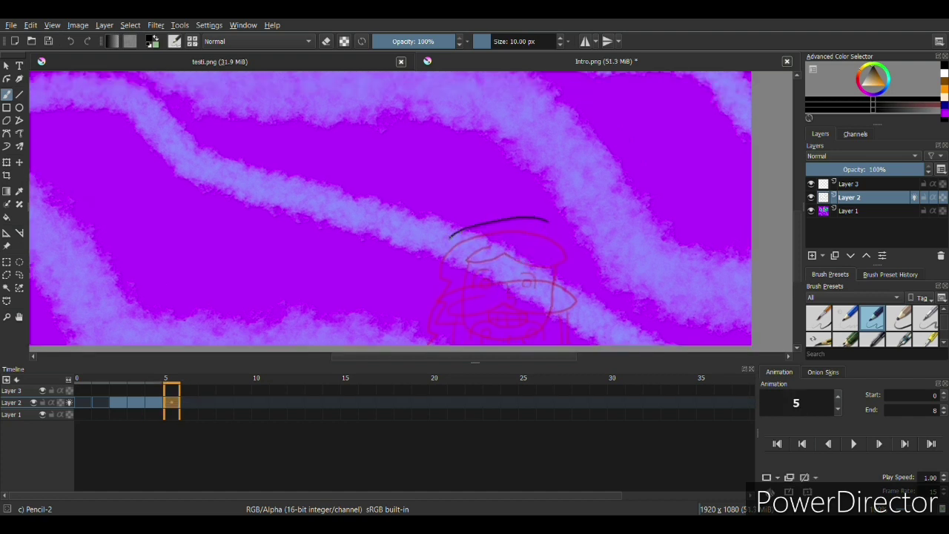
pyautogui.hotkey('ctrl', 'z')
pyautogui.moveTo(511, 245)
pyautogui.mouseDown()
pyautogui.moveTo(555, 256)
pyautogui.moveTo(565, 241)
pyautogui.mouseUp()
pyautogui.hotkey('ctrl', 'z')
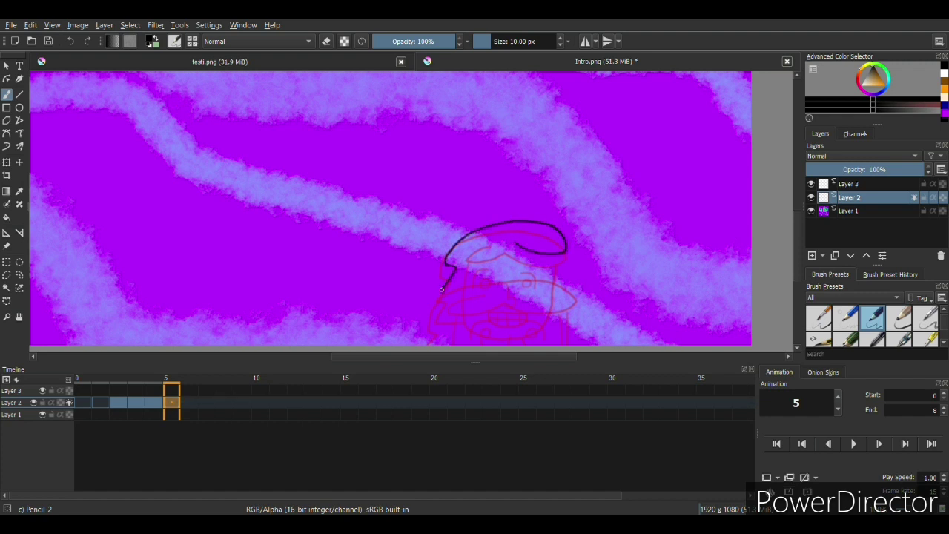
# Complete frame 5's sketch with the jagged hair, face outline, facial features, neck and an arm.
pyautogui.moveTo(441, 289); pyautogui.dragTo(460, 314)
pyautogui.moveTo(550, 256)
pyautogui.mouseDown()
pyautogui.moveTo(551, 306)
pyautogui.moveTo(471, 278)
pyautogui.mouseUp()
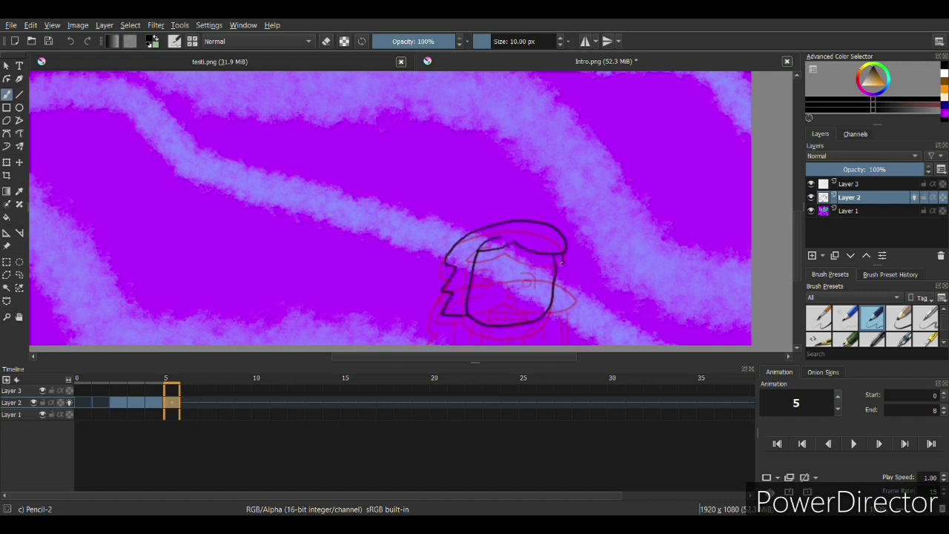
pyautogui.moveTo(561, 262); pyautogui.dragTo(556, 312)
pyautogui.press('Left')
pyautogui.press('Right')
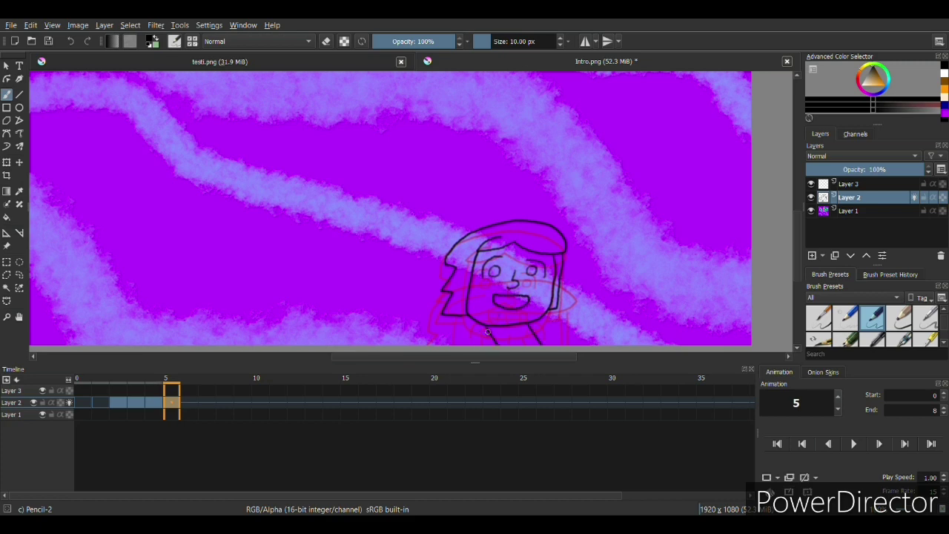
pyautogui.scroll(-1, 422, 282)
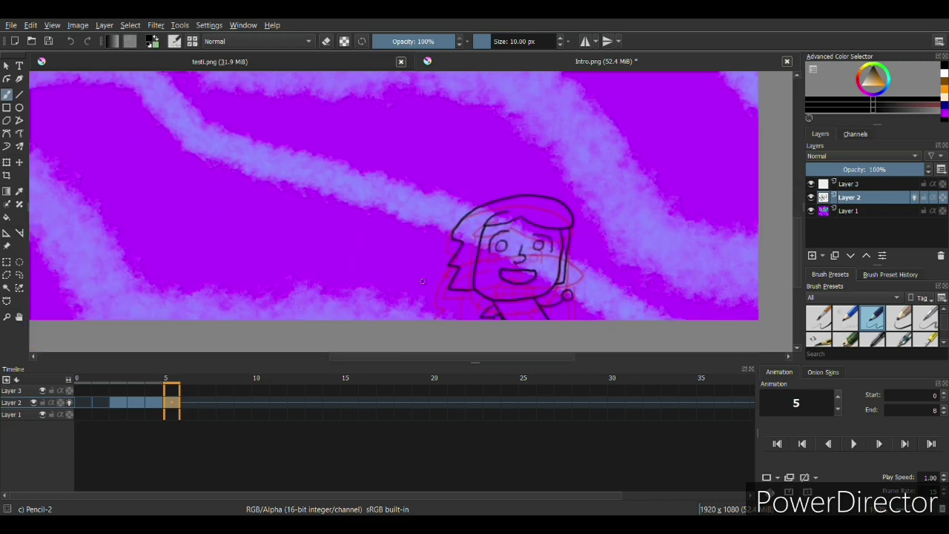
# Set the animation's end frame to 5 and play it back.
pyautogui.click(945, 413)
pyautogui.click(944, 413)
pyautogui.click(945, 414)
pyautogui.press('-')
pyautogui.press('-')
pyautogui.press('-')
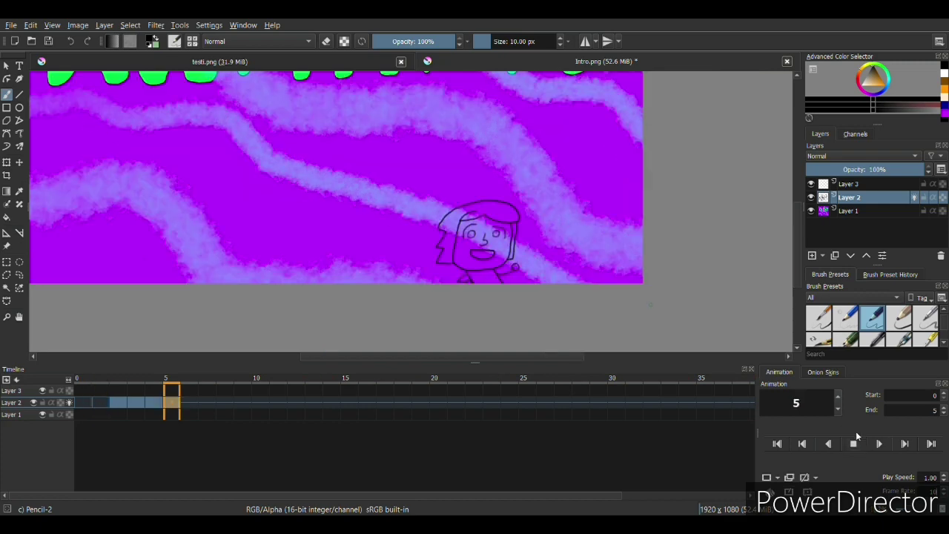
pyautogui.click(853, 444)
# Add frame 6 on Layer 2 and sketch the head over the previous pose's onion skin, with a closed smile.
pyautogui.press('+')
pyautogui.press('+')
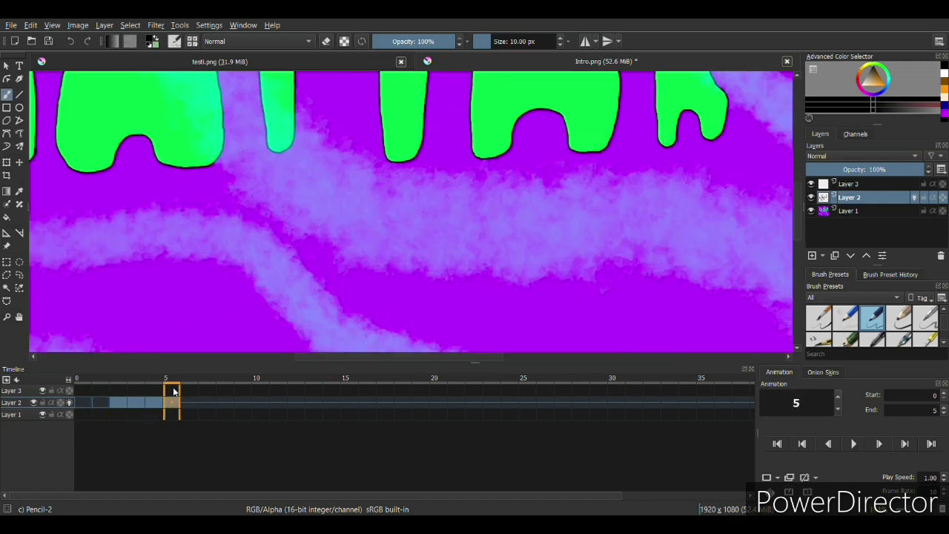
pyautogui.click(208, 402)
pyautogui.press('Left')
pyautogui.click(824, 372)
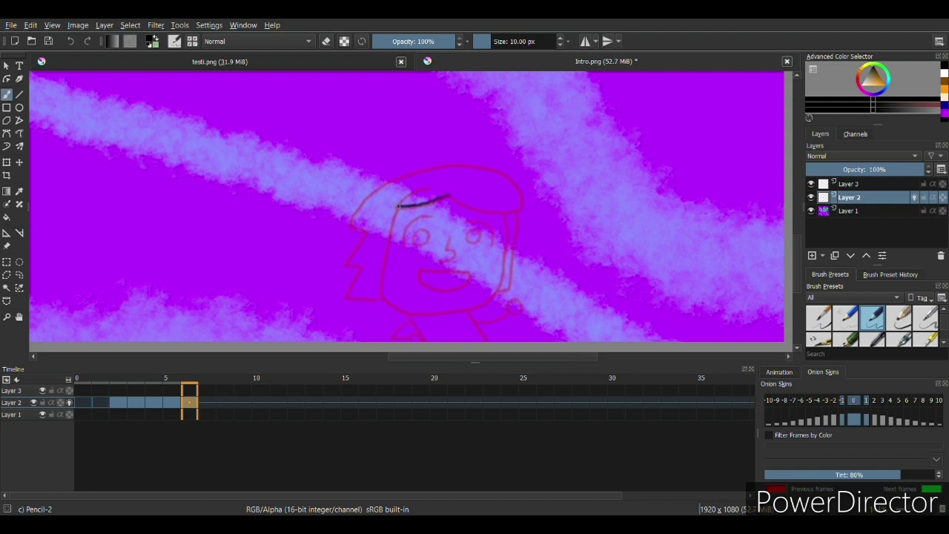
pyautogui.moveTo(468, 205)
pyautogui.mouseDown()
pyautogui.moveTo(517, 190)
pyautogui.moveTo(366, 198)
pyautogui.moveTo(349, 265)
pyautogui.moveTo(410, 312)
pyautogui.moveTo(500, 286)
pyautogui.moveTo(526, 224)
pyautogui.moveTo(505, 297)
pyautogui.mouseUp()
pyautogui.moveTo(421, 227); pyautogui.dragTo(420, 228)
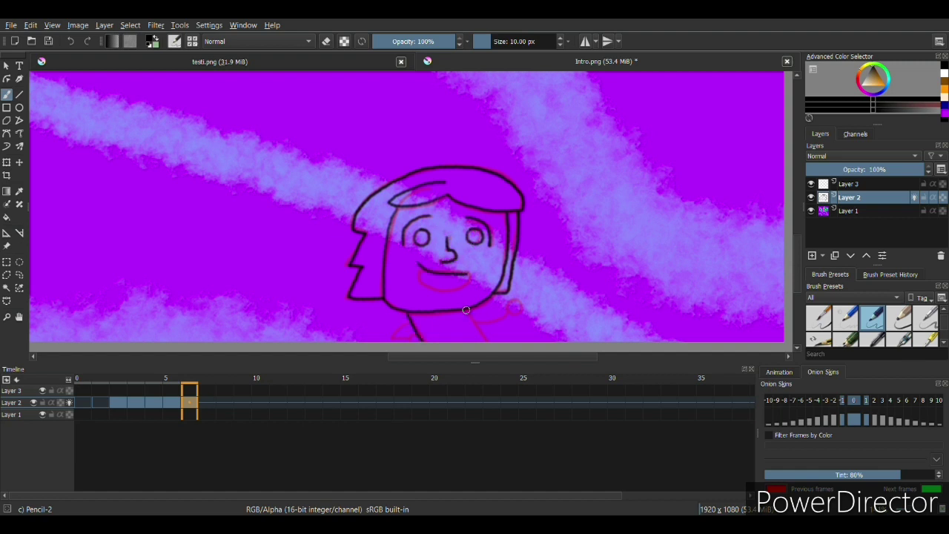
# Repeat the frame 6 drawing in frame 7 of Layer 2, erasing the outstretched arm and redrawing it lower.
pyautogui.press('.')
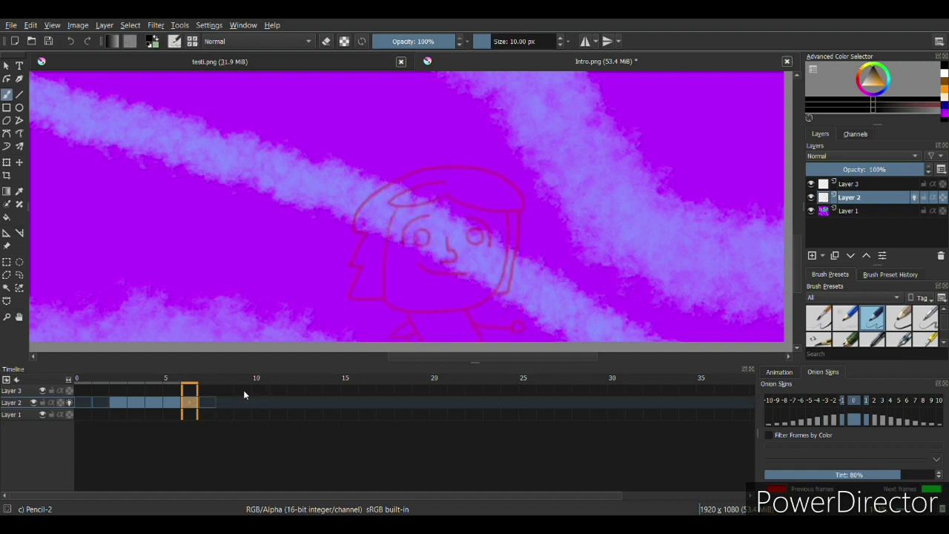
pyautogui.click(780, 372)
pyautogui.press('e')
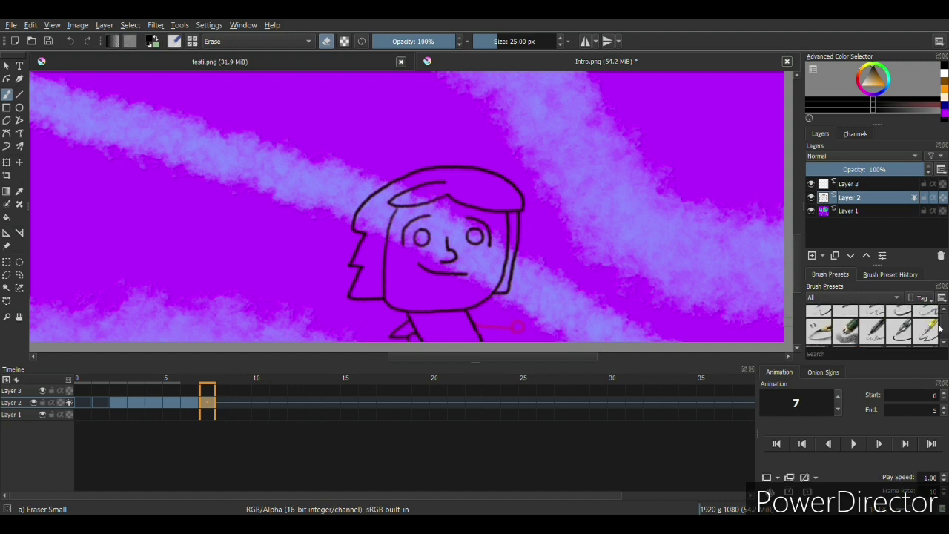
pyautogui.press('e')
pyautogui.press('e')
# Repeat the drawing in frame 8 of Layer 2, erase the arm and redraw it in a new waving position.
pyautogui.click(224, 407)
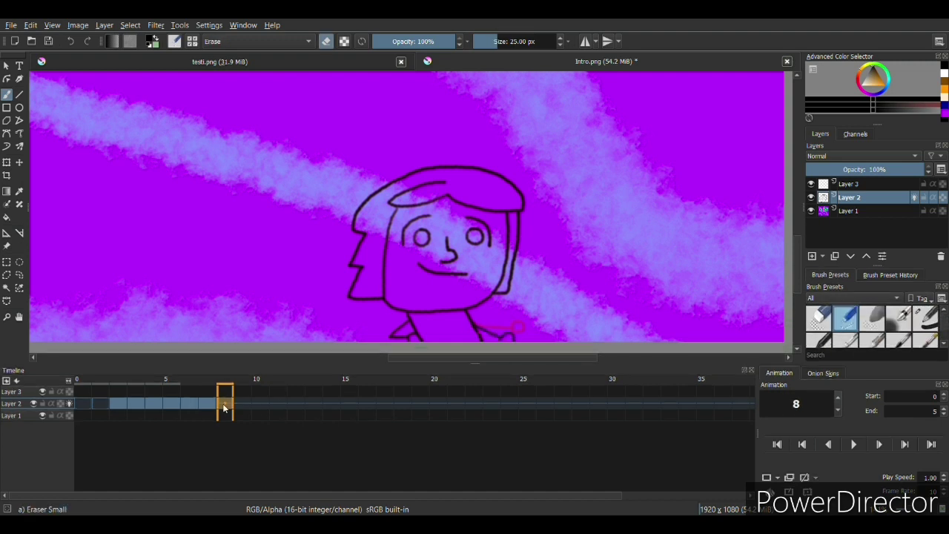
pyautogui.press('e')
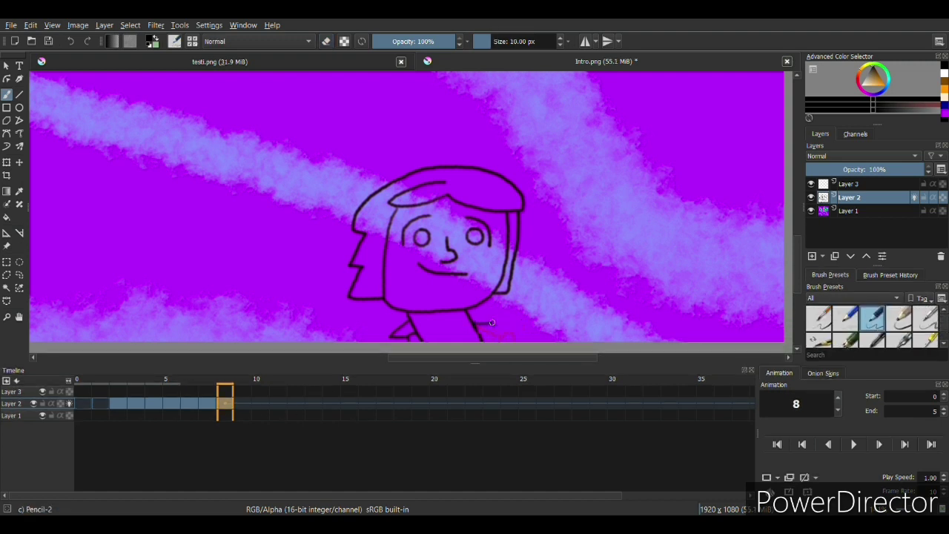
pyautogui.press('Right')
pyautogui.moveTo(478, 323)
pyautogui.mouseDown()
pyautogui.moveTo(510, 312)
pyautogui.moveTo(501, 303)
pyautogui.mouseUp()
pyautogui.press('Right')
# Play back the whole animation with the end frame set to 9.
pyautogui.scroll(-5, 485, 302)
pyautogui.press('space')
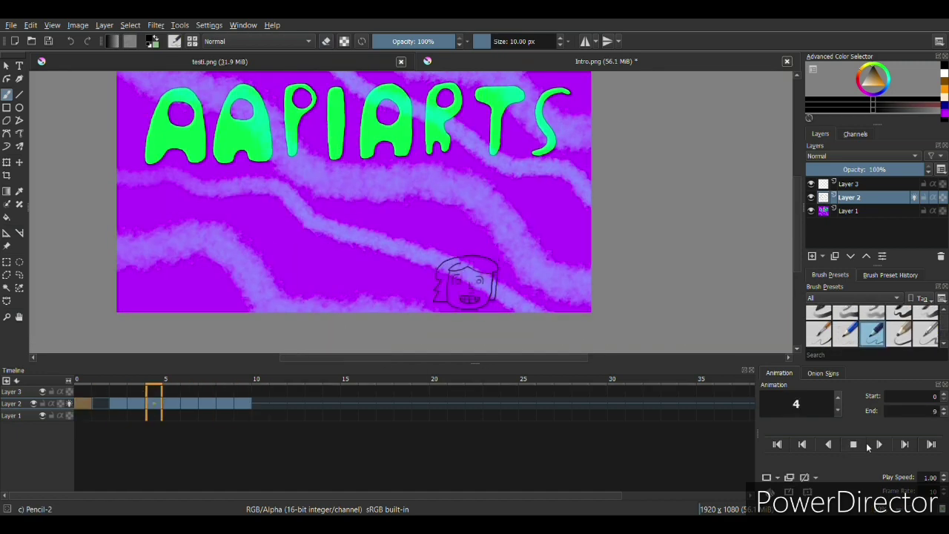
pyautogui.press('space')
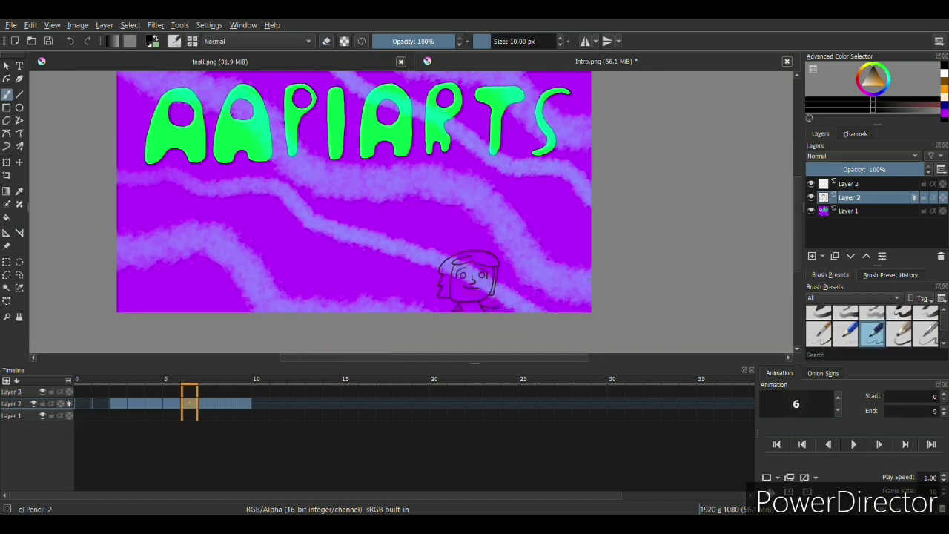
# Copy an earlier waving pose of the character into frame 10 on Layer 2.
pyautogui.click(259, 407)
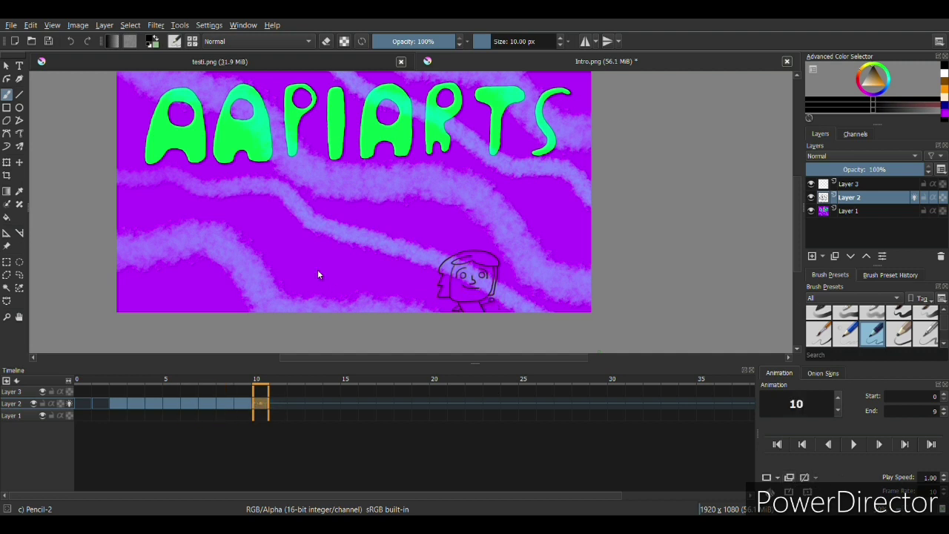
pyautogui.click(189, 404)
pyautogui.click(260, 407)
pyautogui.click(242, 407)
pyautogui.click(206, 407)
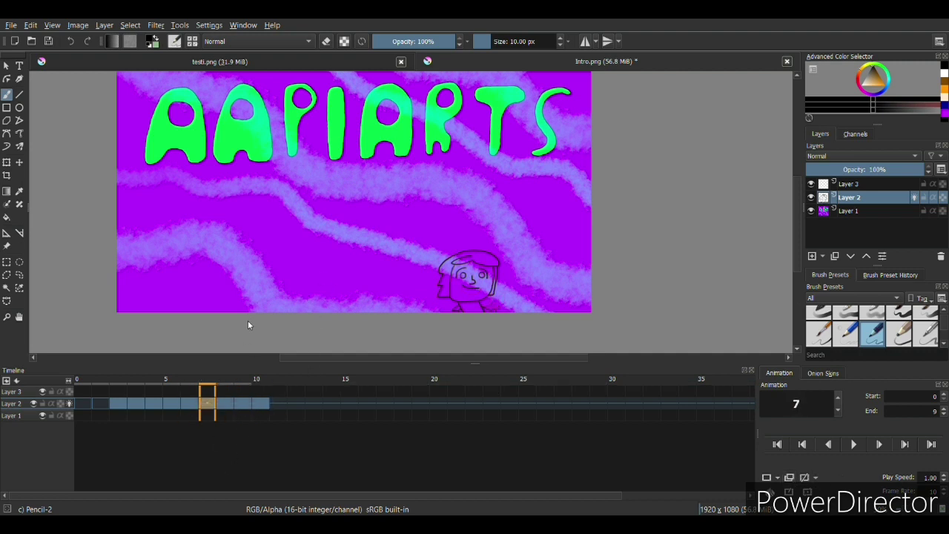
# Extend the wave with another pose at frame 11 and play the animation with the end frame at 12.
pyautogui.click(278, 404)
pyautogui.click(297, 404)
pyautogui.click(853, 444)
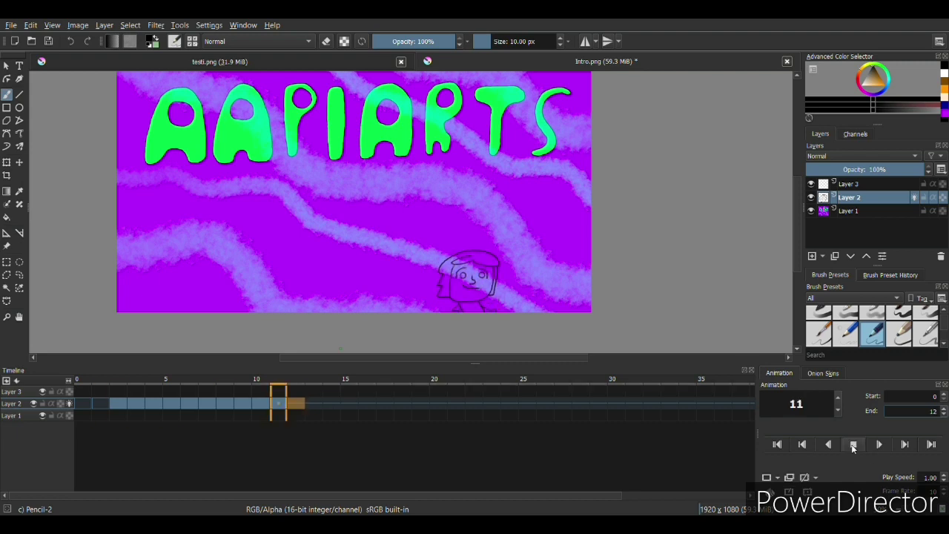
# Hide Layer 1, add a frame 2 on Layer 3 and trace the sketched hair arc with the Basic-1 brush in black.
pyautogui.click(170, 404)
pyautogui.press('+')
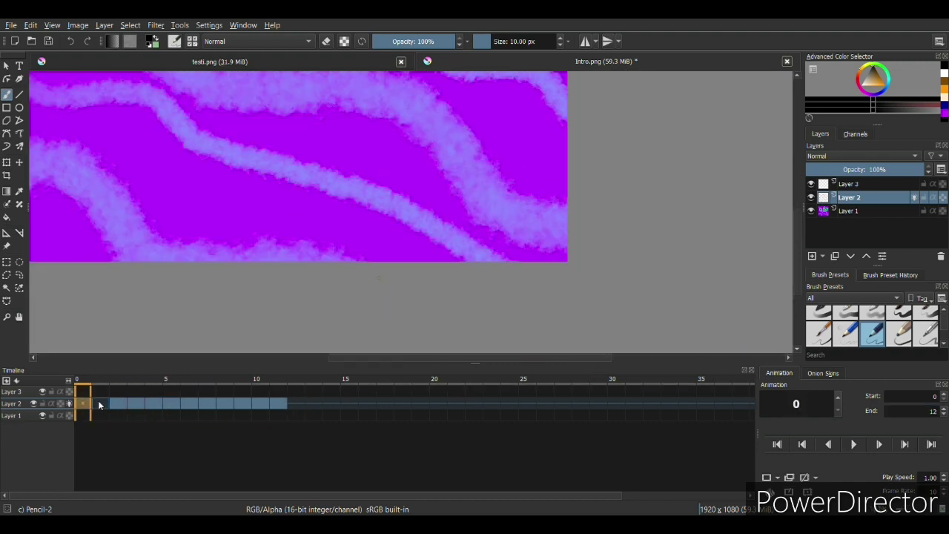
pyautogui.click(100, 404)
pyautogui.click(118, 392)
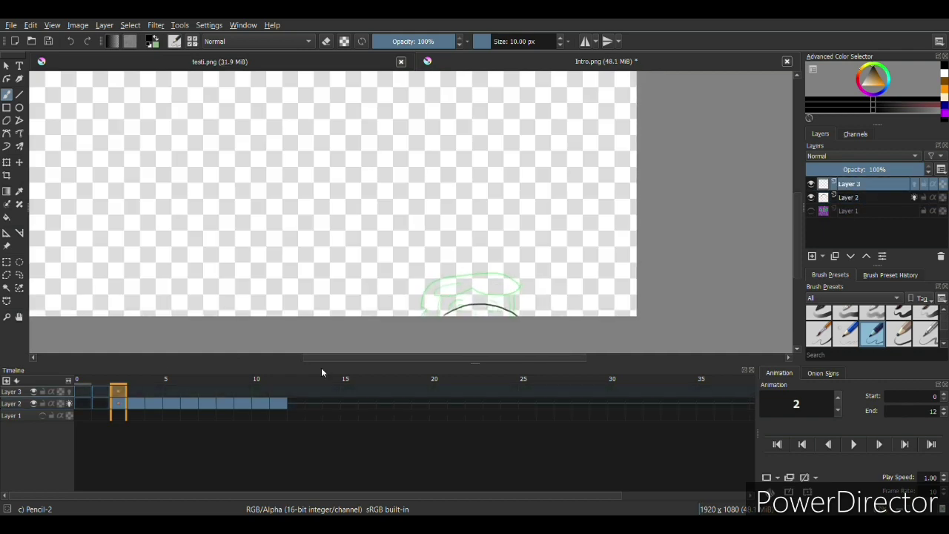
pyautogui.press('/')
pyautogui.scroll(2, 430, 156)
pyautogui.moveTo(281, 255)
pyautogui.mouseDown()
pyautogui.moveTo(478, 217)
pyautogui.moveTo(571, 253)
pyautogui.mouseUp()
# Add frame 3 on Layer 3 and trace the sketched hair, face sides, eyes and nose in clean black lines.
pyautogui.click(136, 392)
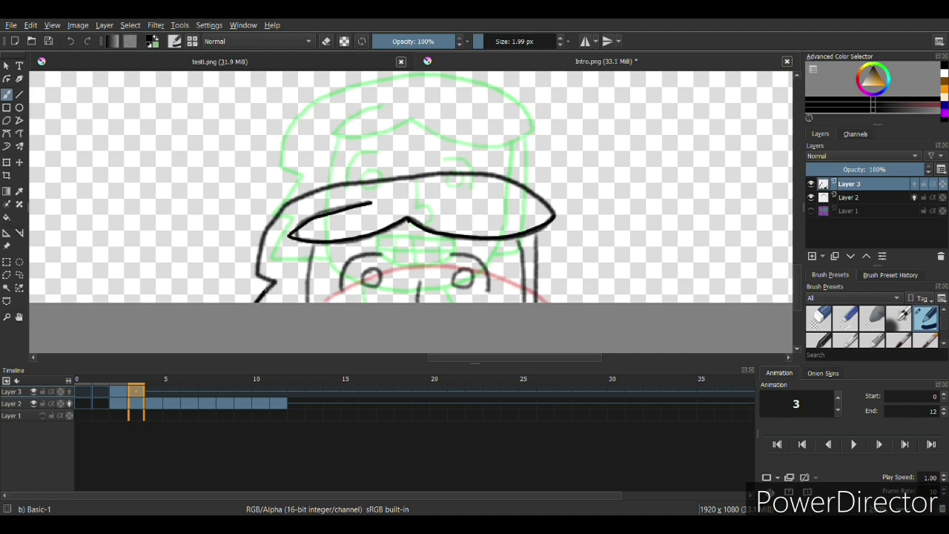
pyautogui.moveTo(259, 271)
pyautogui.mouseDown()
pyautogui.moveTo(262, 246)
pyautogui.moveTo(362, 181)
pyautogui.moveTo(502, 179)
pyautogui.moveTo(557, 214)
pyautogui.mouseUp()
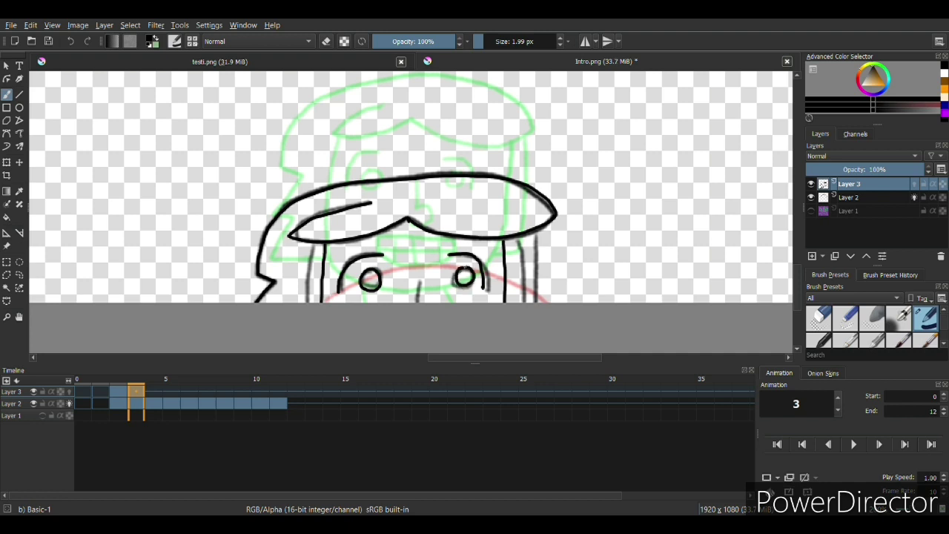
# Add frame 4 on Layer 3 and trace the head's hair, face outline, eyes, nose and toothy grin in black.
pyautogui.press('.')
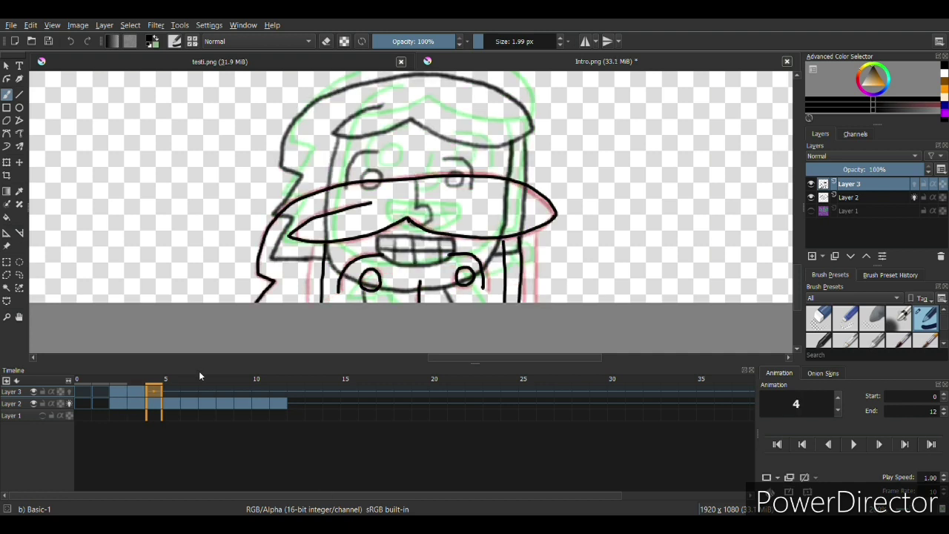
pyautogui.moveTo(422, 187); pyautogui.dragTo(549, 196)
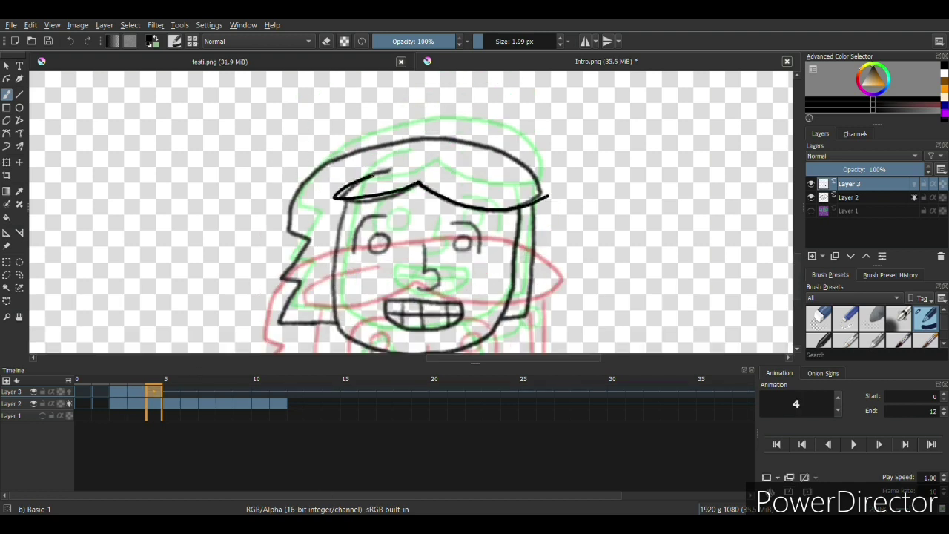
pyautogui.moveTo(419, 139)
pyautogui.mouseDown()
pyautogui.moveTo(287, 202)
pyautogui.moveTo(282, 279)
pyautogui.mouseUp()
pyautogui.moveTo(345, 201); pyautogui.dragTo(340, 327)
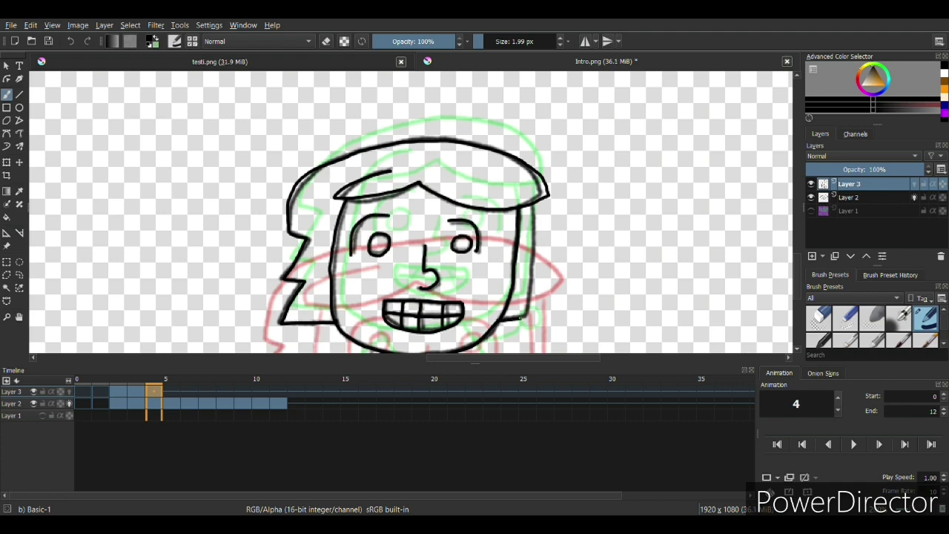
# Play back the traced Layer 3 frames with the sketch layer hidden, and briefly show Layer 1 behind them.
pyautogui.press('space')
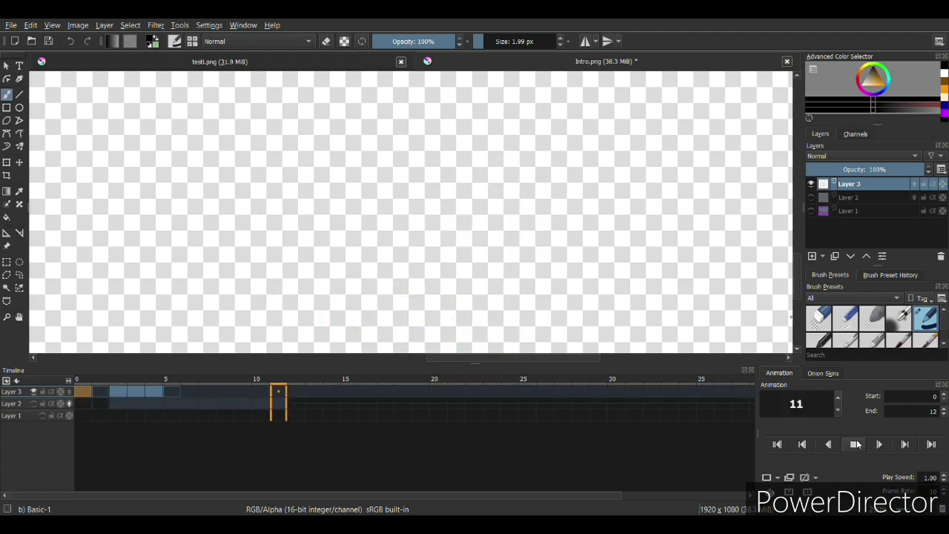
pyautogui.click(811, 210)
pyautogui.click(812, 211)
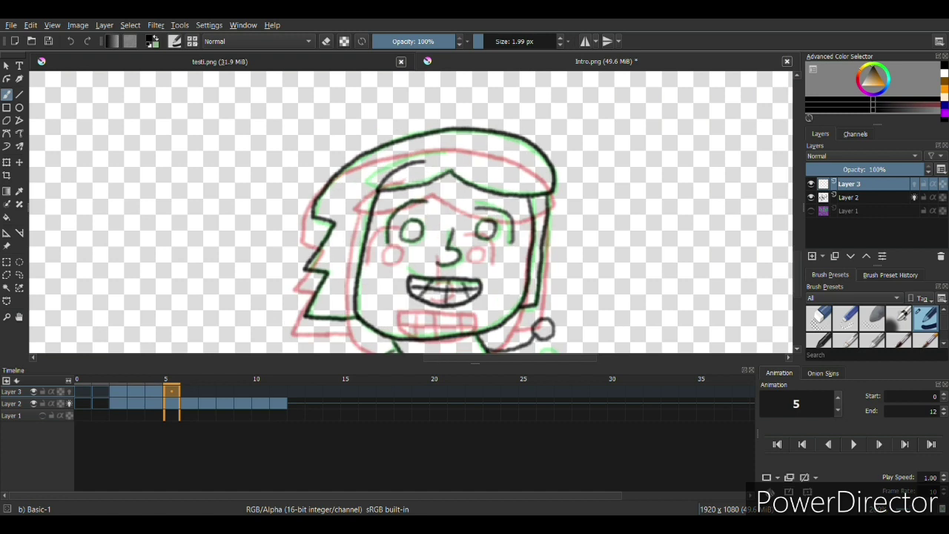
# Trace the sketched hair outline, fringe and face outline on Layer 3's frame 5 in black with the Basic-1 brush.
pyautogui.moveTo(451, 171)
pyautogui.mouseDown()
pyautogui.moveTo(552, 193)
pyautogui.moveTo(475, 137)
pyautogui.moveTo(318, 199)
pyautogui.moveTo(329, 230)
pyautogui.moveTo(309, 316)
pyautogui.moveTo(362, 321)
pyautogui.mouseUp()
pyautogui.moveTo(377, 190); pyautogui.dragTo(398, 343)
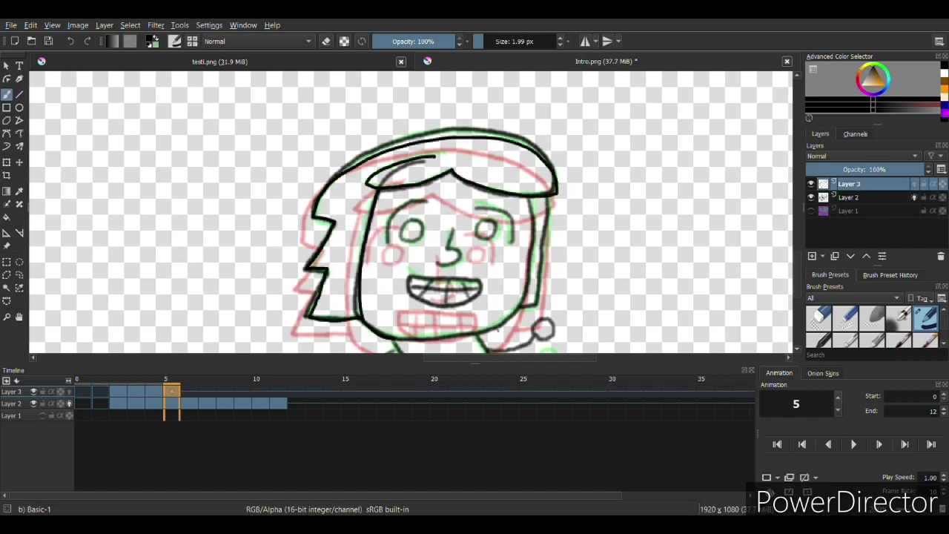
pyautogui.moveTo(533, 231); pyautogui.dragTo(512, 313)
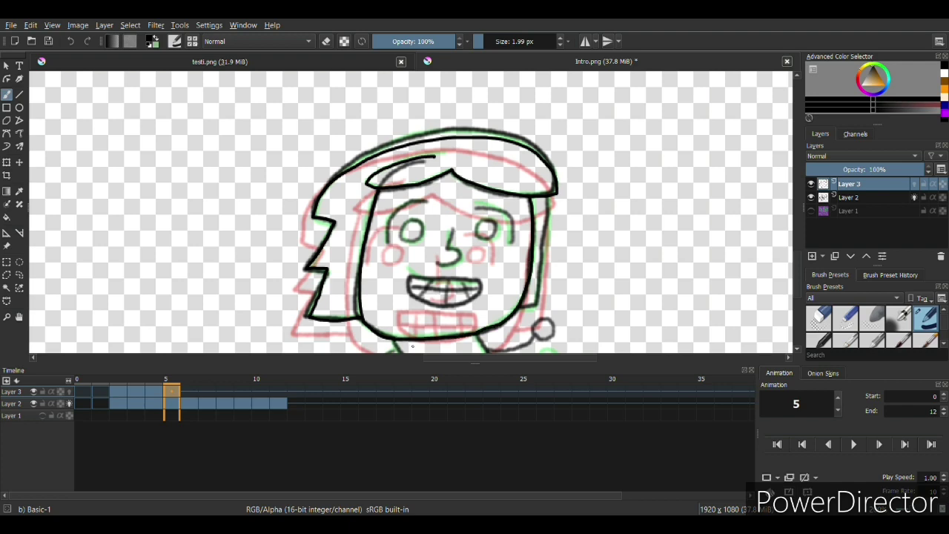
# Trace frame 5's body, both arms with hands, eyes, nose and toothy grin in black, comparing with the previous frame.
pyautogui.scroll(-2, 414, 346)
pyautogui.press('Left')
pyautogui.press('Left')
pyautogui.press('Right')
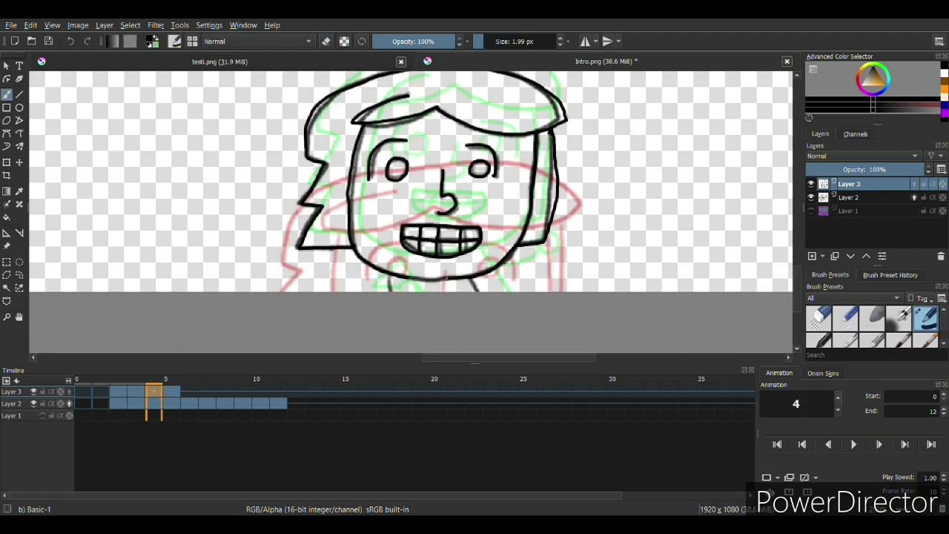
pyautogui.press('Right')
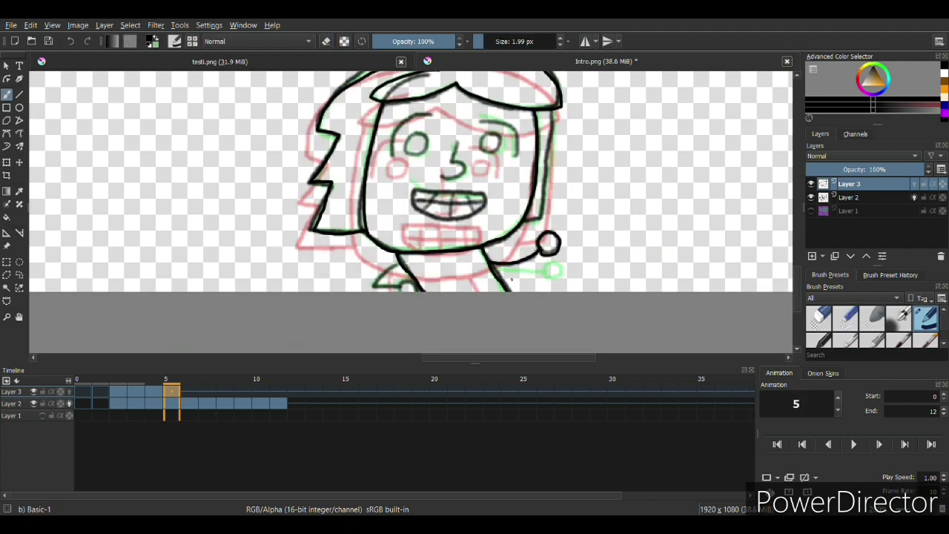
pyautogui.press('e')
pyautogui.press('e')
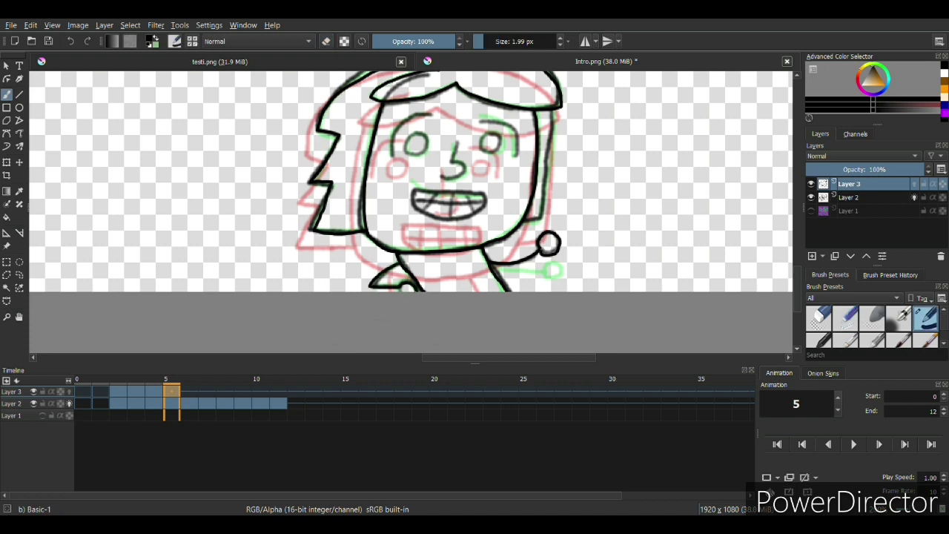
pyautogui.moveTo(399, 290); pyautogui.dragTo(406, 315)
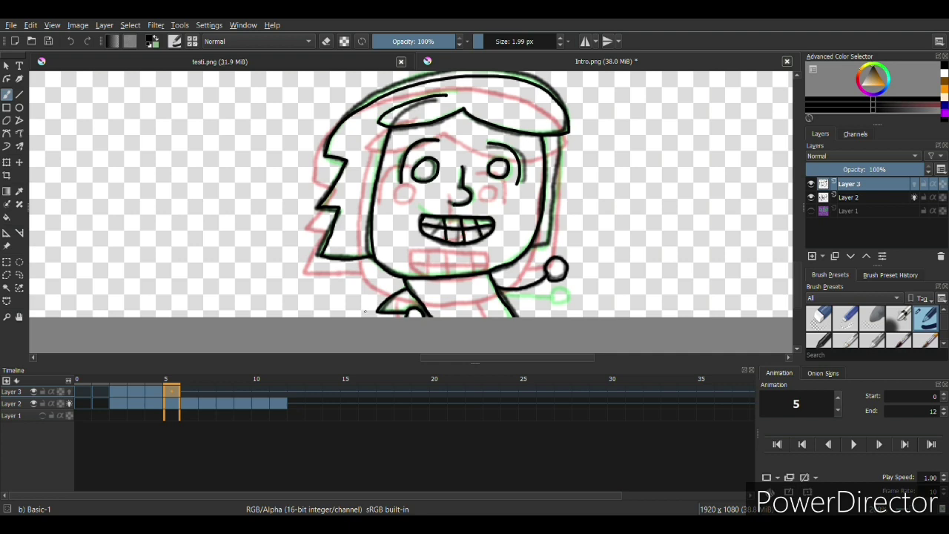
# Hide the Layer 2 sketch and draw the missing hair lock beside the cheek on Layer 3.
pyautogui.click(812, 197)
pyautogui.press('space')
pyautogui.click(811, 204)
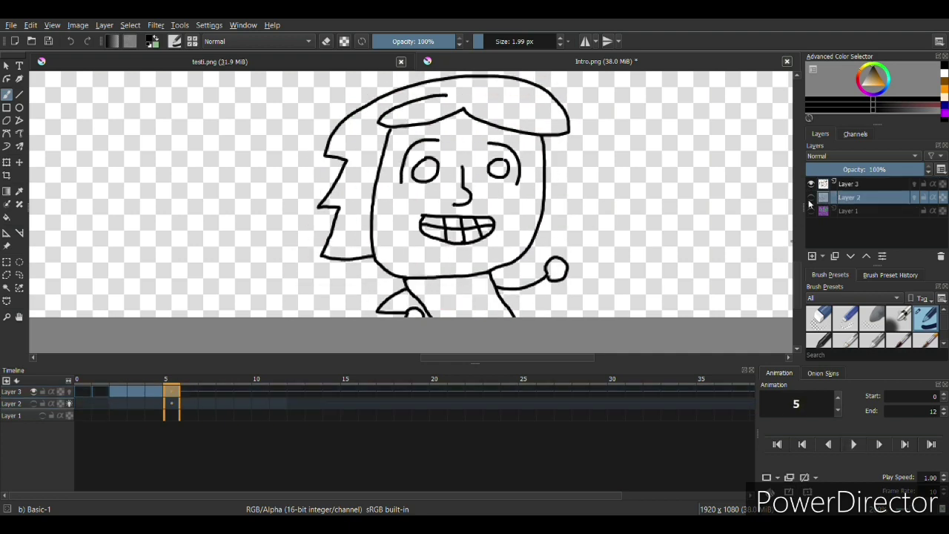
pyautogui.press('pageup')
pyautogui.moveTo(558, 190); pyautogui.dragTo(549, 245)
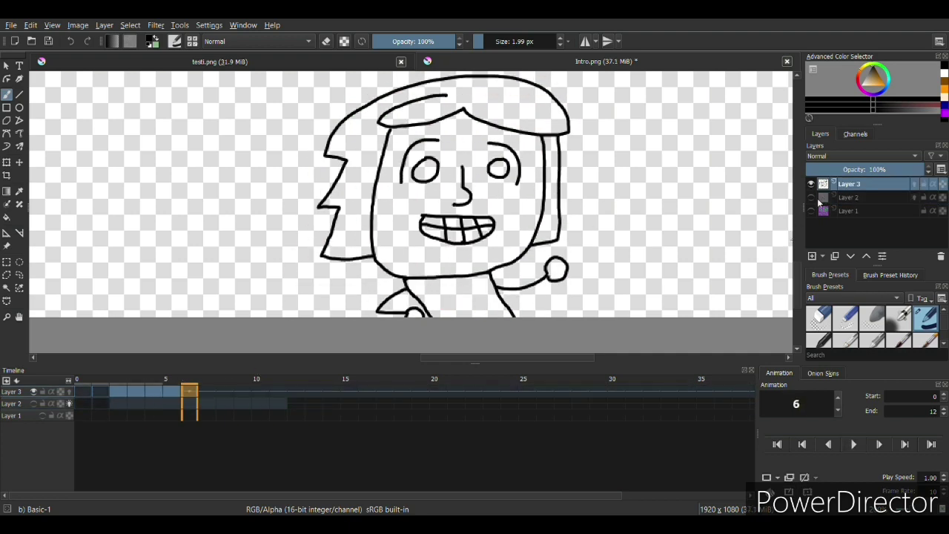
# Duplicate the traced waving pose along Layer 3 up to frame 15.
pyautogui.click(185, 394)
pyautogui.press('Right')
pyautogui.press('Right')
pyautogui.press('Right')
pyautogui.press('Right')
pyautogui.press('Right')
pyautogui.press('Right')
pyautogui.press('Right')
pyautogui.press('Right')
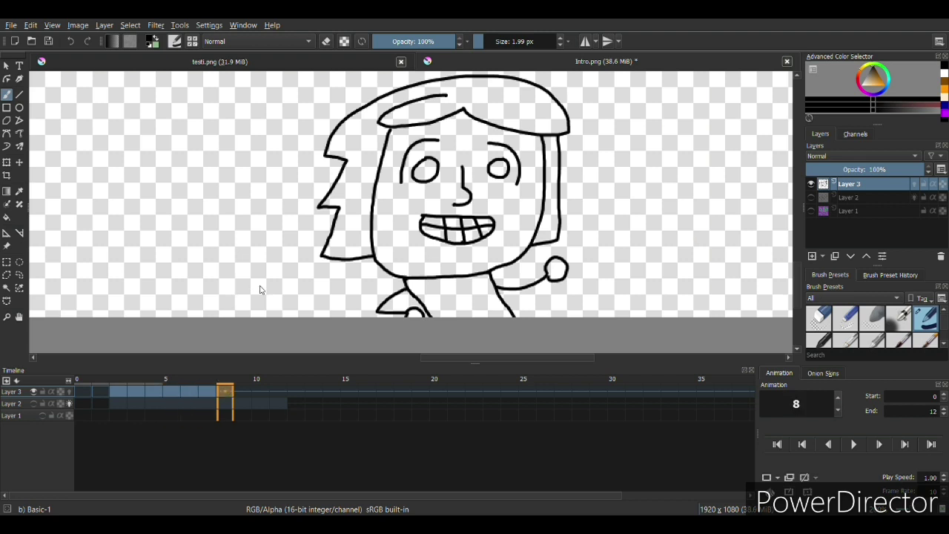
# Erase the waving arm with Eraser Small on selected Layer 3 frames from 6 to 12 and redraw it in varied positions with Basic-1.
pyautogui.click(186, 391)
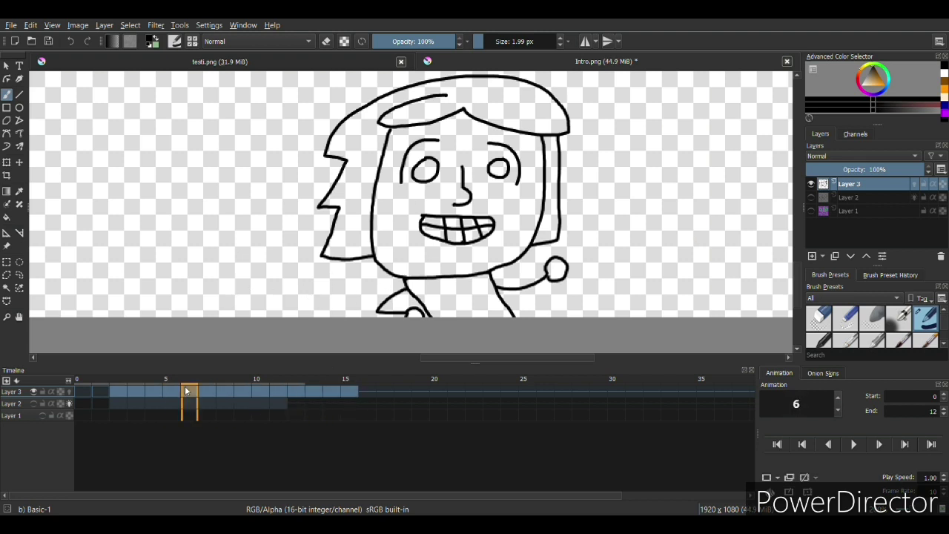
pyautogui.moveTo(497, 291); pyautogui.dragTo(510, 287)
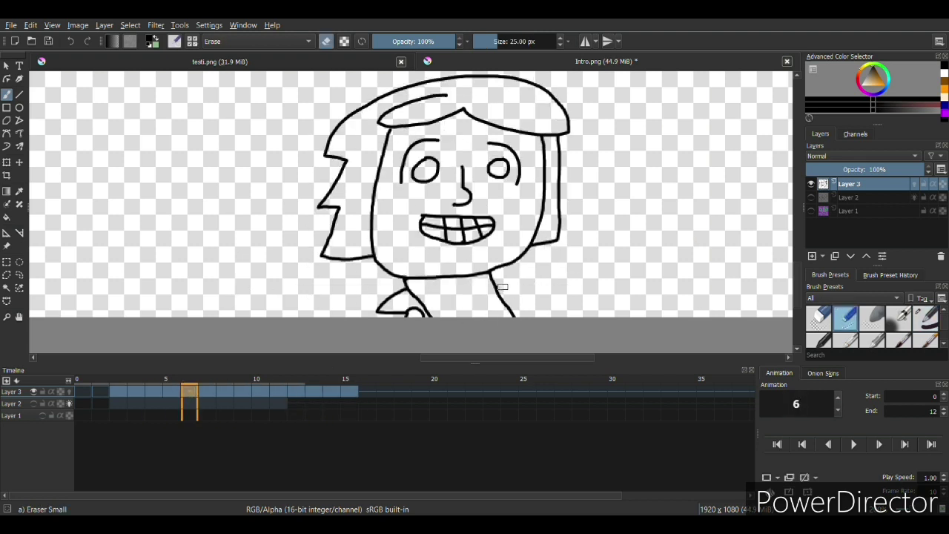
pyautogui.click(218, 392)
pyautogui.press('.')
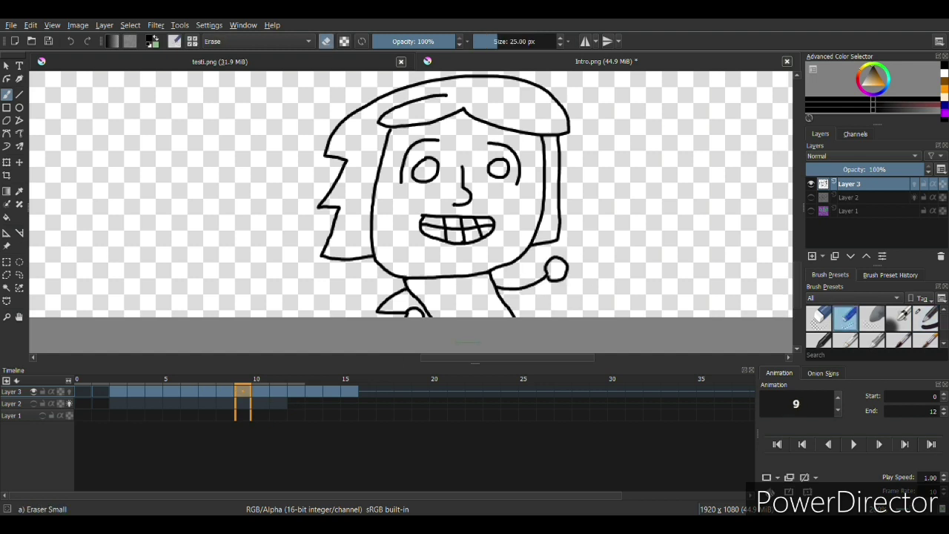
pyautogui.press('.')
pyautogui.press('.')
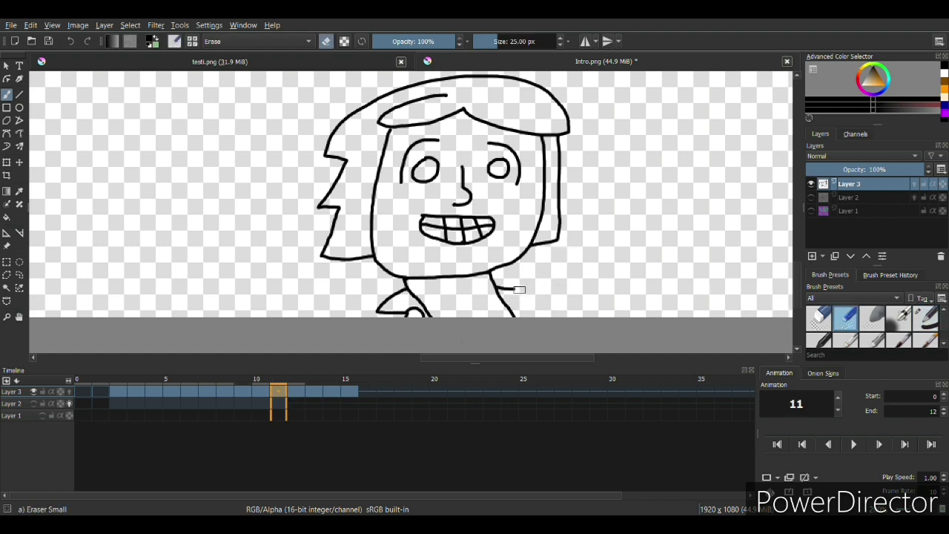
pyautogui.press('.')
pyautogui.press('e')
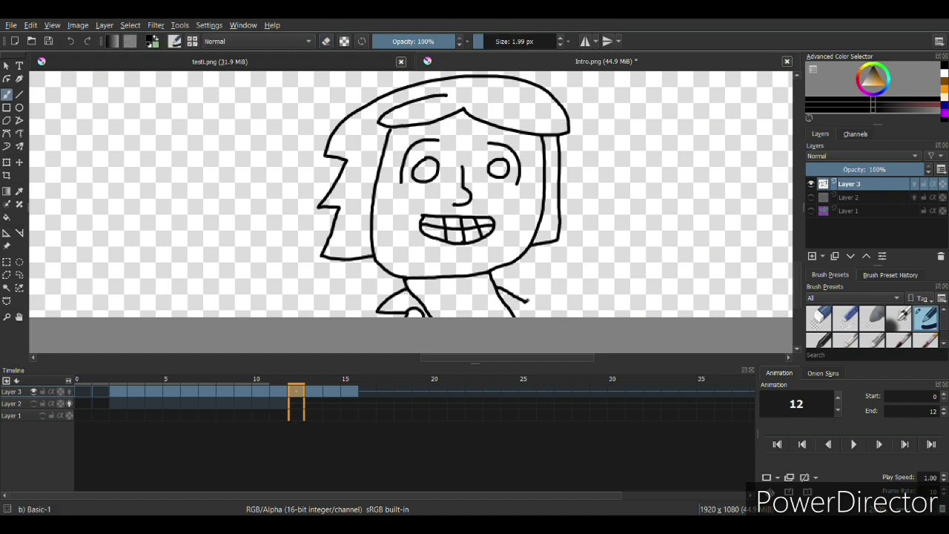
# Replace the waving arm on Layer 3's frames 13 and 15 with black arms in changed positions.
pyautogui.press('.')
pyautogui.press('e')
pyautogui.press('.')
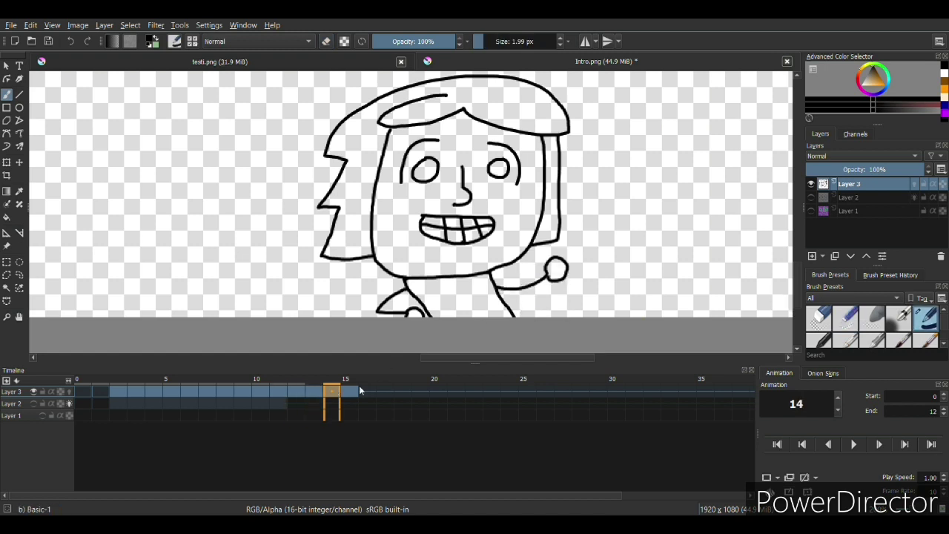
pyautogui.press('e')
pyautogui.press('.')
pyautogui.press('e')
# Sample the purple and fill the character's hair with it on Layer 3's first drawn frames, 2 to 4.
pyautogui.click(119, 391)
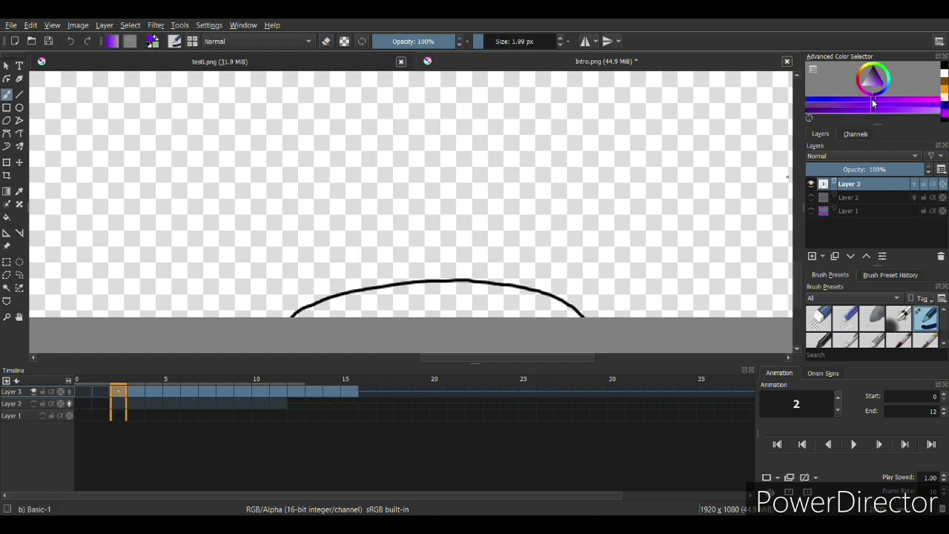
pyautogui.press('.')
pyautogui.click(810, 211)
pyautogui.click(811, 210)
pyautogui.click(333, 229)
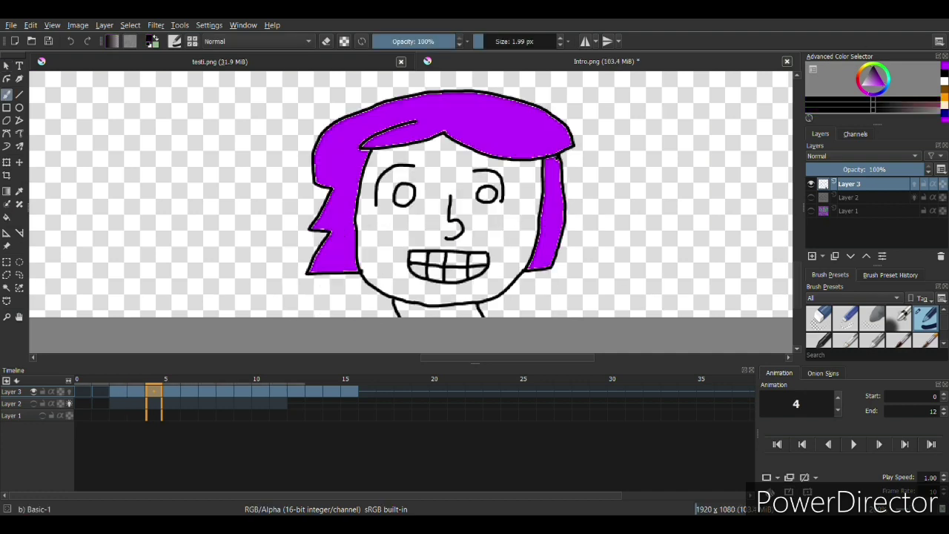
# Fill the hair purple on the remaining Layer 3 frames from frame 5 onward.
pyautogui.press('.')
pyautogui.press('.')
pyautogui.press('.')
pyautogui.press('.')
pyautogui.press('.')
pyautogui.press('.')
pyautogui.press('.')
pyautogui.press('.')
pyautogui.press('.')
pyautogui.press('.')
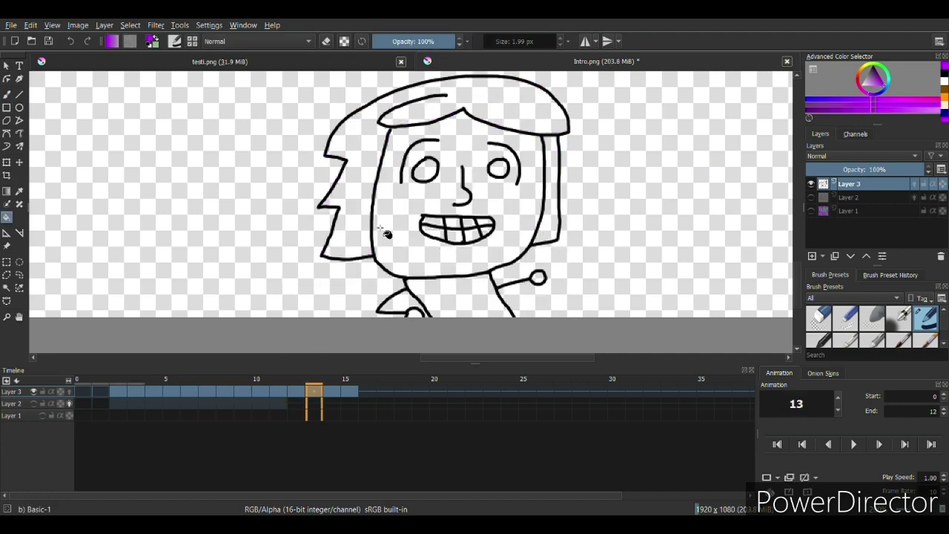
pyautogui.click(359, 195)
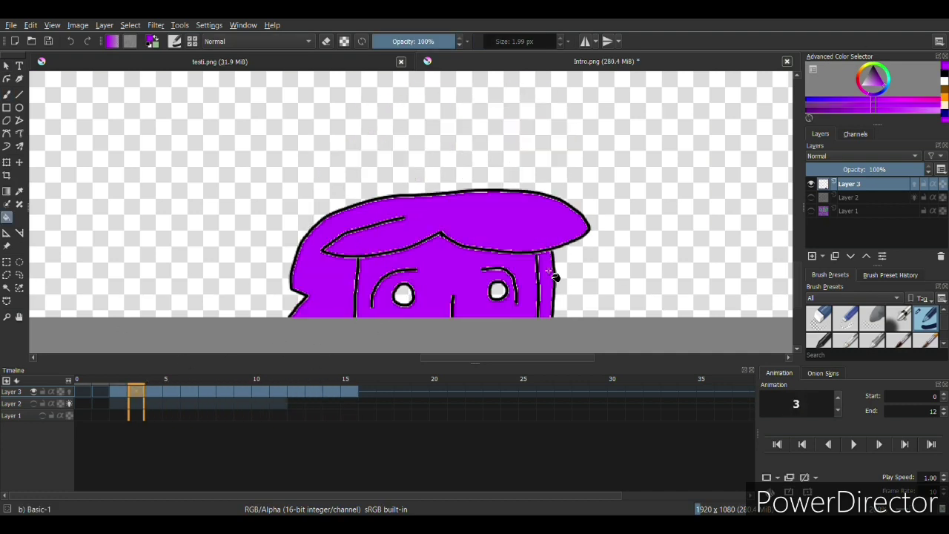
# Redo frame 3's purple fill so that it covers only the hair and the side lock.
pyautogui.press('b')
pyautogui.press('f')
pyautogui.press('.')
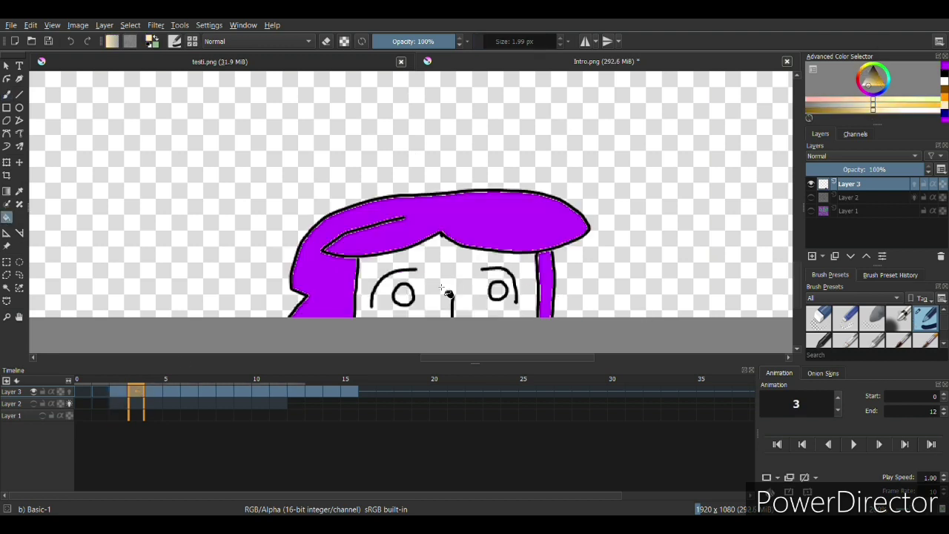
# Fill the face and hands with a pale yellow skin tone on Layer 3's frames from 3 to 15.
pyautogui.moveTo(136, 384); pyautogui.dragTo(350, 385)
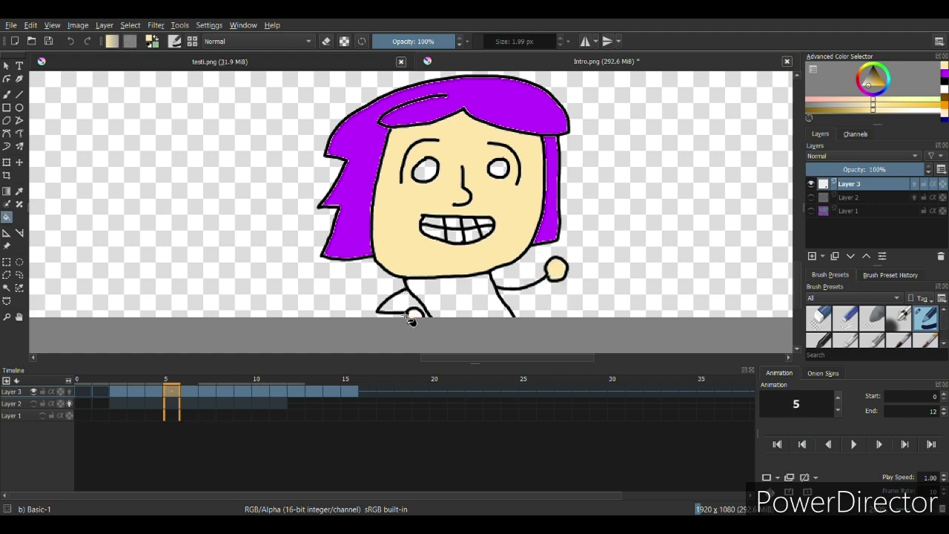
pyautogui.press('.')
pyautogui.press('.')
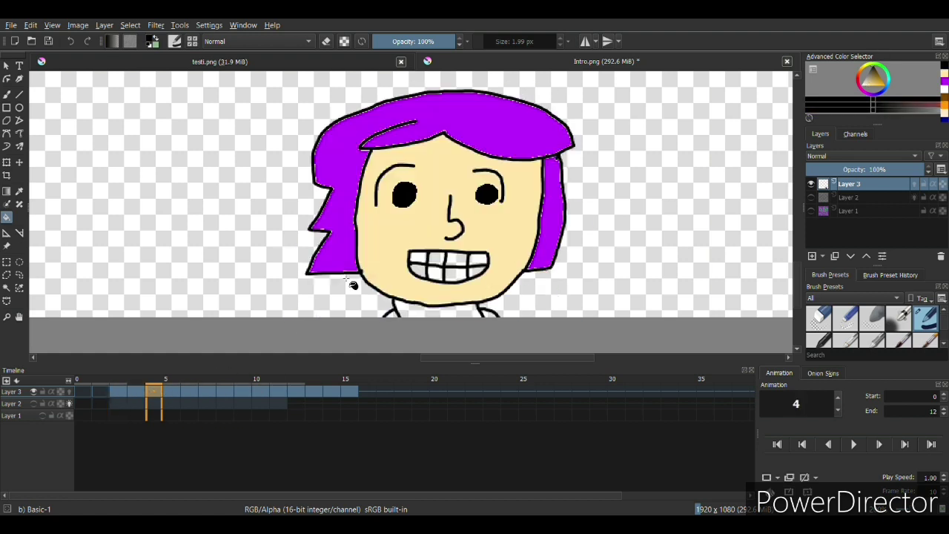
# Fill both eyes black on Layer 3's frames from 4 to 15.
pyautogui.press('.')
pyautogui.press('.')
pyautogui.press('.')
pyautogui.press('.')
pyautogui.press('.')
pyautogui.press('.')
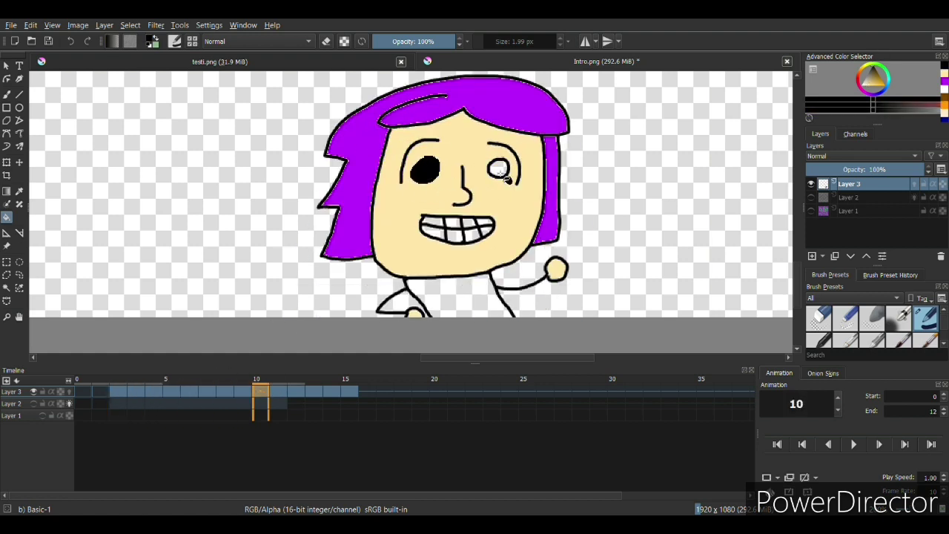
pyautogui.press('.')
pyautogui.press('.')
pyautogui.press('.')
pyautogui.press('.')
pyautogui.press('.')
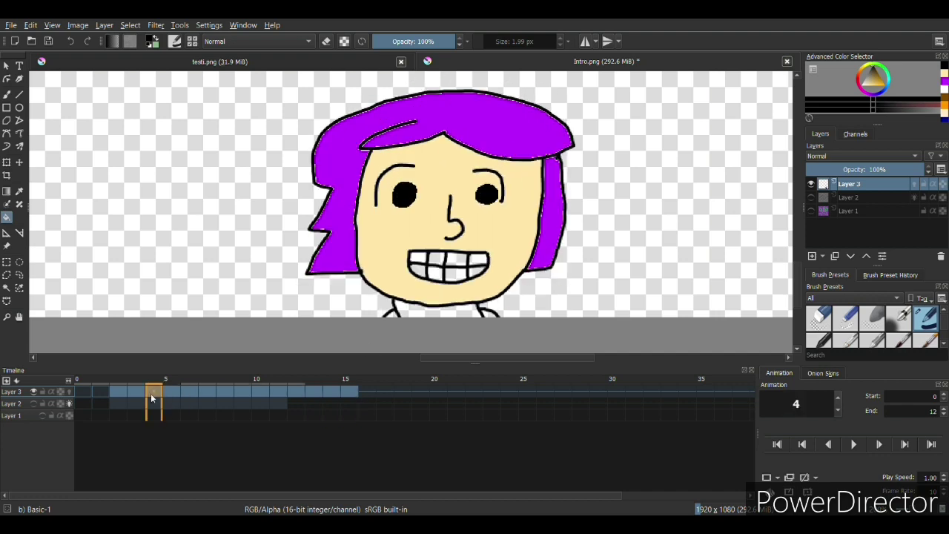
# Show Layer 1 temporarily and fill the teeth white on Layer 3's frame 4.
pyautogui.click(811, 212)
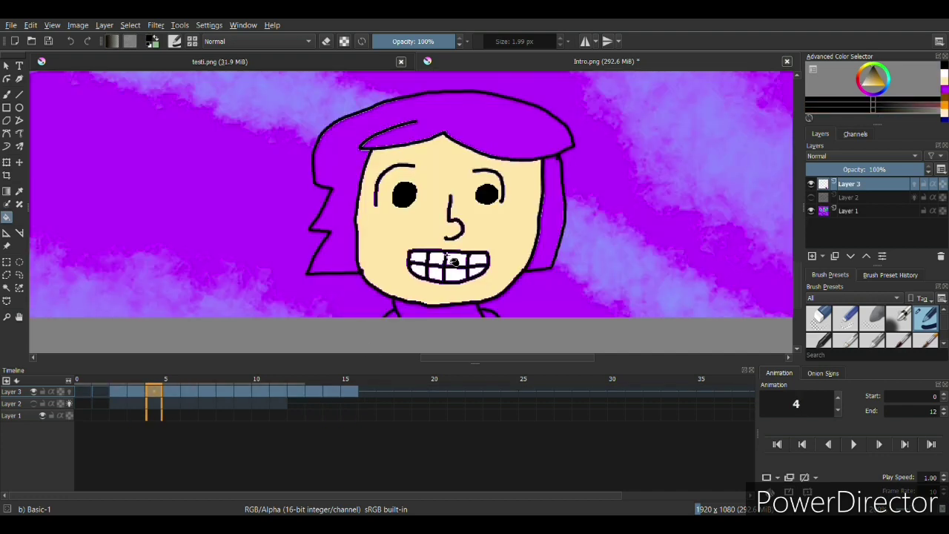
pyautogui.press('.')
pyautogui.click(811, 212)
# Try to paint over the toothy grin in the skin tone with an enlarged brush on the frames from 5 onward.
pyautogui.keyDown('ctrl'); pyautogui.click(379, 218); pyautogui.keyUp('ctrl')
pyautogui.press('b')
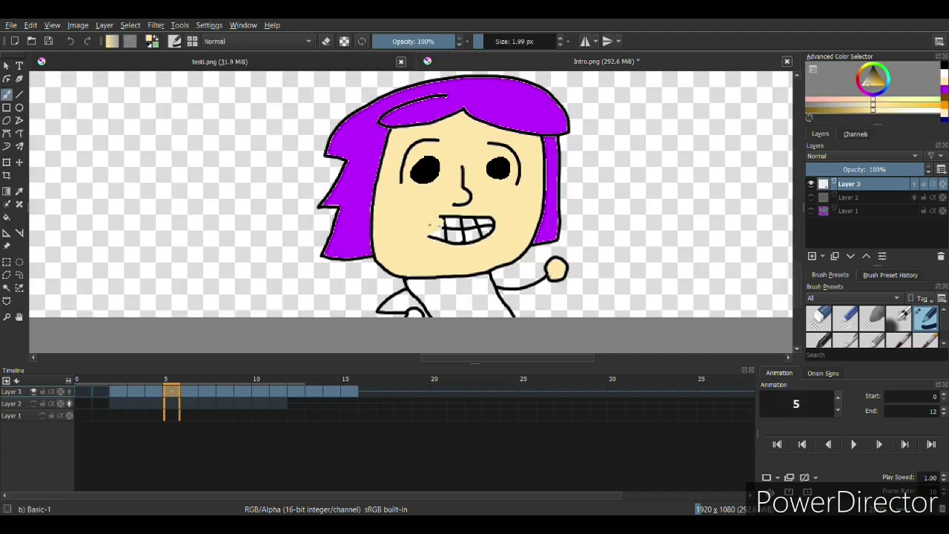
pyautogui.moveTo(418, 229); pyautogui.dragTo(490, 230)
pyautogui.press('.')
pyautogui.press('.')
pyautogui.press('.')
pyautogui.press('.')
pyautogui.press('.')
pyautogui.press('.')
pyautogui.press('.')
pyautogui.press('.')
pyautogui.press('.')
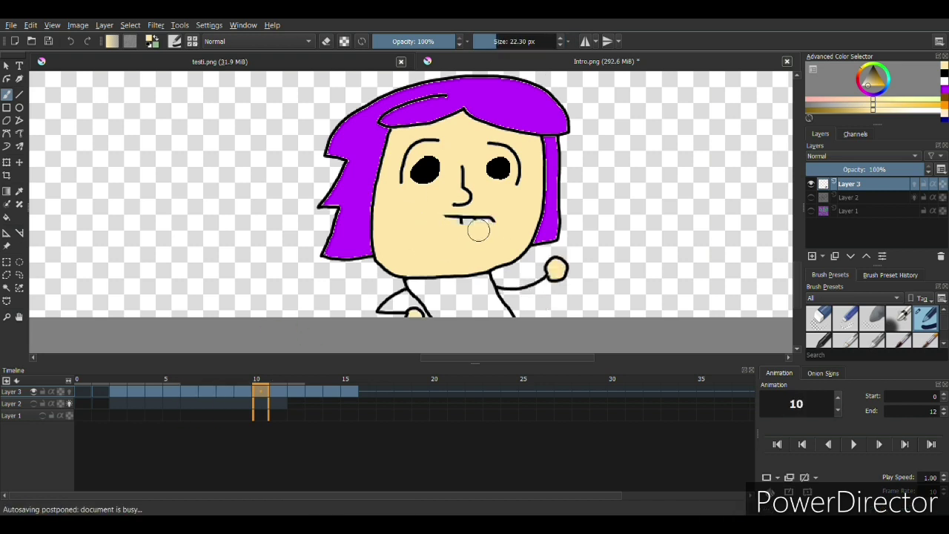
pyautogui.press('.')
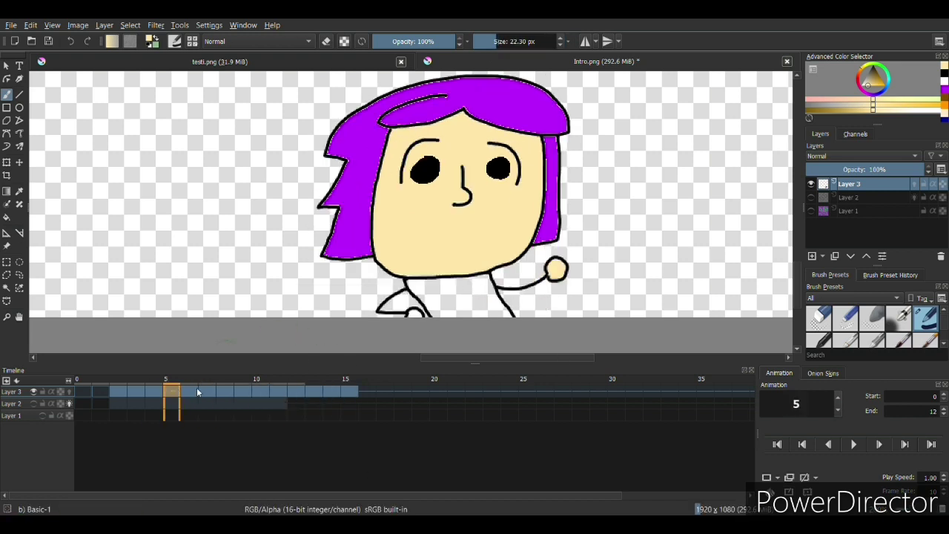
# Try to replace the grin with a thin black closed smile, using Basic-1 at 1.99 px.
pyautogui.press('.')
pyautogui.keyDown('ctrl'); pyautogui.click(420, 315); pyautogui.keyUp('ctrl')
pyautogui.press('[')
pyautogui.press('[')
pyautogui.press('[')
pyautogui.press('[')
pyautogui.press('[')
pyautogui.press('[')
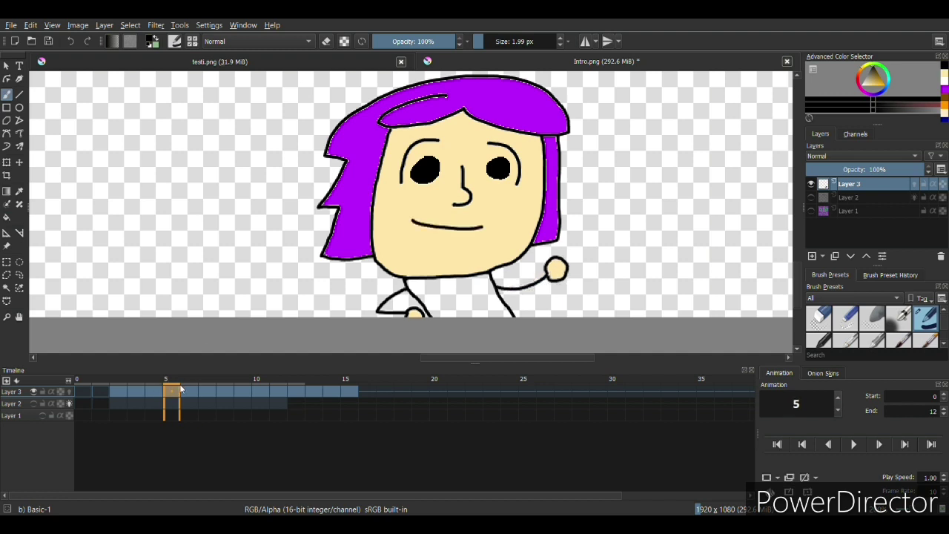
pyautogui.press('.')
pyautogui.press(',')
# Fill the lower hand in the skin tone on frame 5 and the teeth white through frame 15 with Layer 1 shown.
pyautogui.keyDown('ctrl'); pyautogui.click(475, 231); pyautogui.keyUp('ctrl')
pyautogui.press('f')
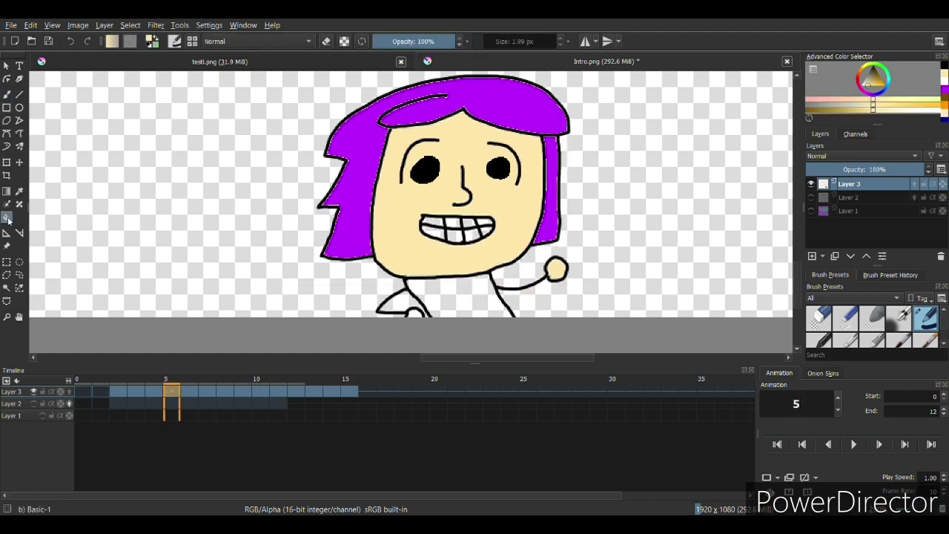
pyautogui.press('.')
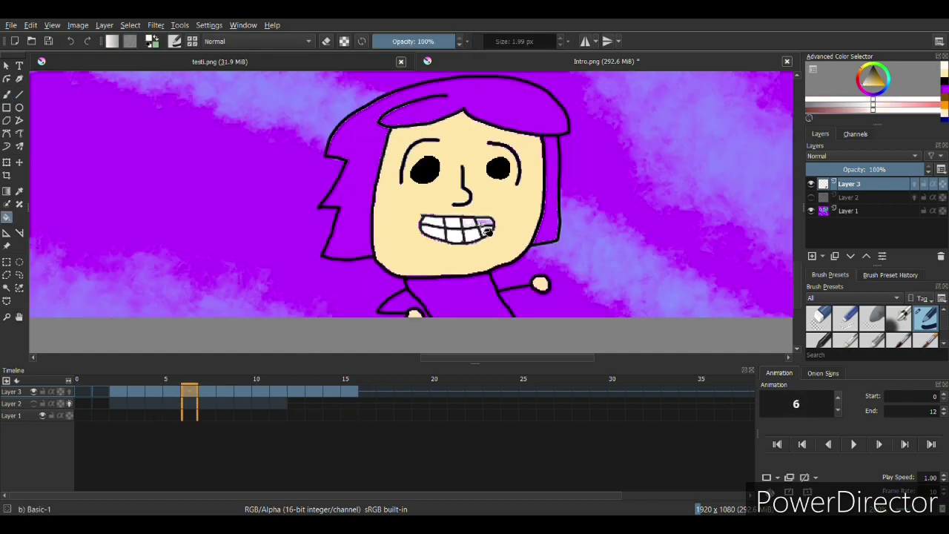
pyautogui.press('.')
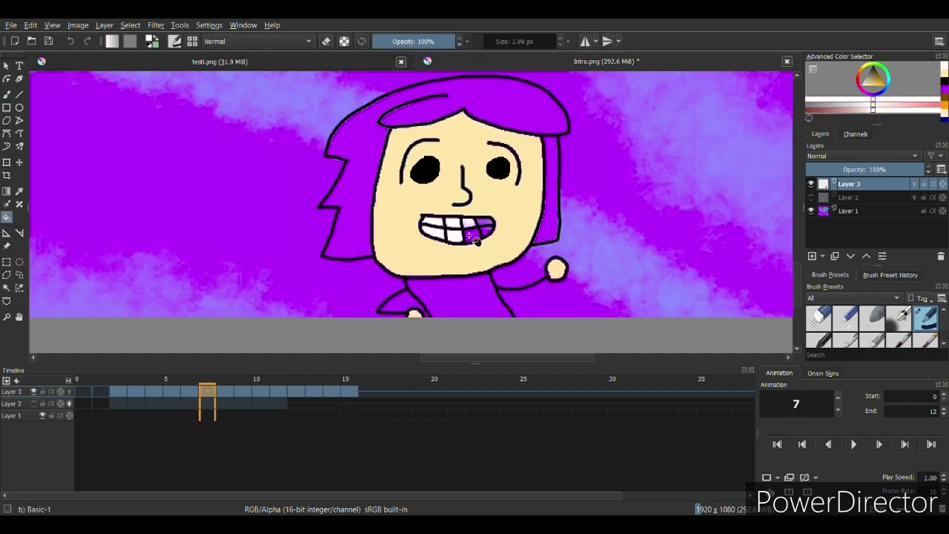
pyautogui.press('.')
pyautogui.press('.')
pyautogui.press('.')
pyautogui.press('.')
pyautogui.press('.')
pyautogui.press('.')
pyautogui.press('.')
pyautogui.press('.')
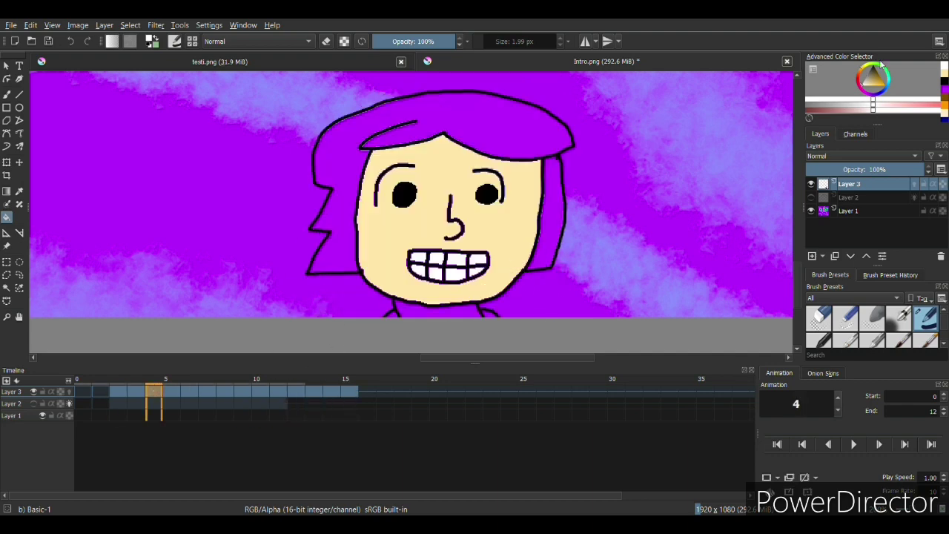
# Fill the shirt bright green on frames 4 and 5 and touch up frame 5's teeth in white.
pyautogui.click(446, 308)
pyautogui.click(178, 395)
pyautogui.press('x')
pyautogui.click(438, 230)
pyautogui.click(482, 230)
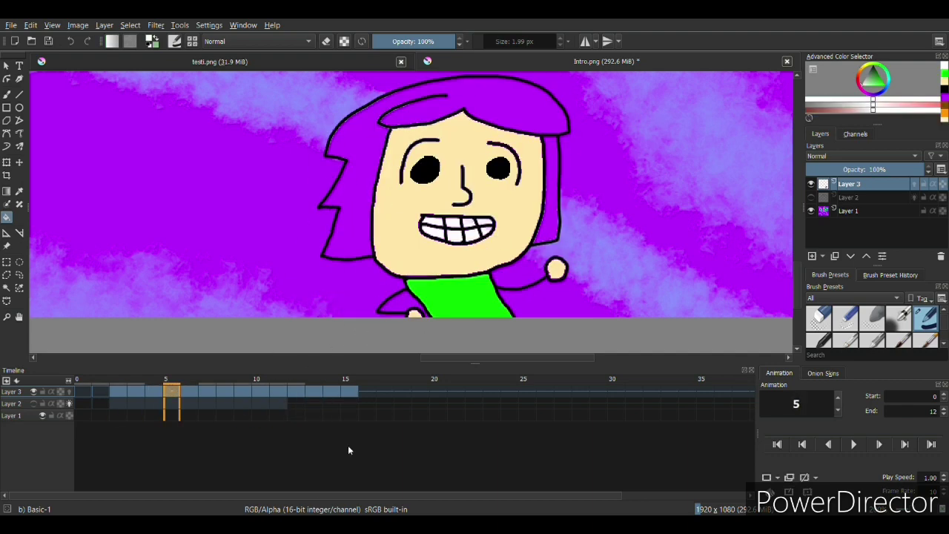
pyautogui.press('.')
pyautogui.press('x')
# Fill the shirt bright green on Layer 3's frames 6 to 15.
pyautogui.press('.')
pyautogui.press('.')
pyautogui.press('.')
pyautogui.press('.')
pyautogui.press('.')
pyautogui.press('.')
pyautogui.press('.')
pyautogui.press('.')
pyautogui.press('.')
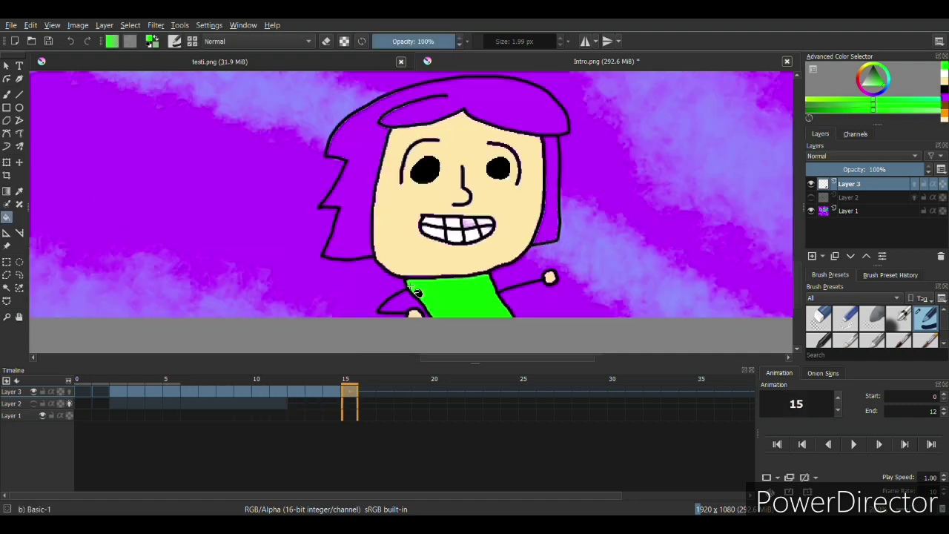
# Touch up the teeth in white on the last Layer 3 frames.
pyautogui.press('+')
pyautogui.press(',')
pyautogui.press(',')
pyautogui.press('x')
pyautogui.press('.')
pyautogui.press('.')
# Set the animation's end frame to 15, play back the coloured intro and select the hidden Layer 2.
pyautogui.press('2')
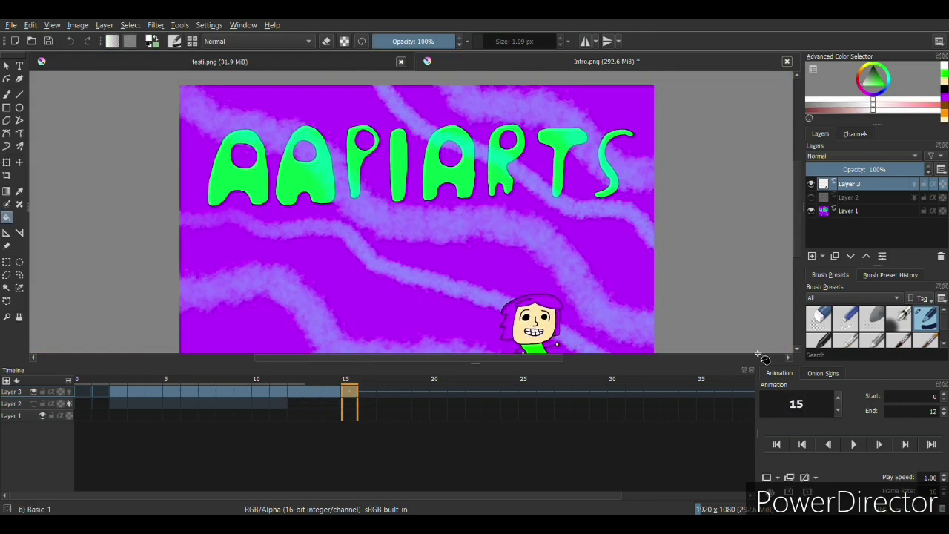
pyautogui.press('space')
pyautogui.press('space')
pyautogui.hotkey('shift', 'Delete')
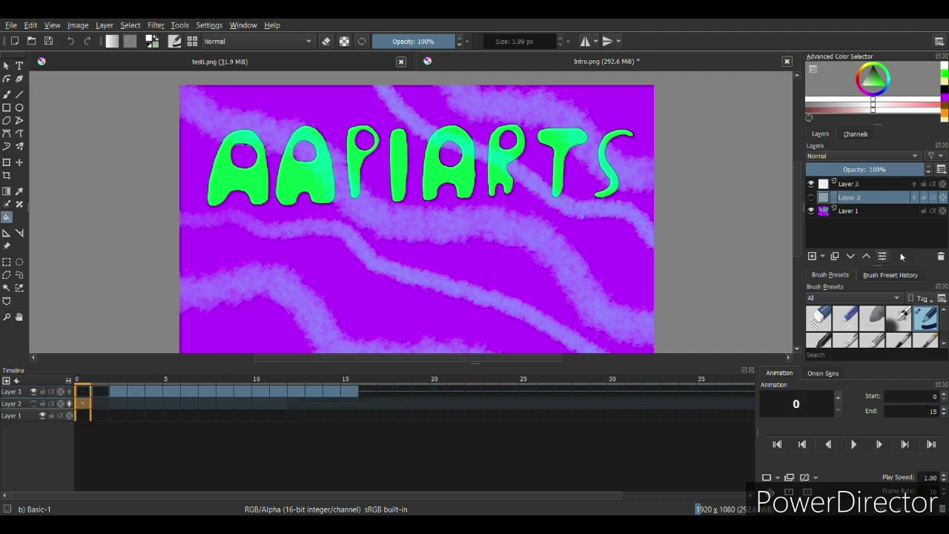